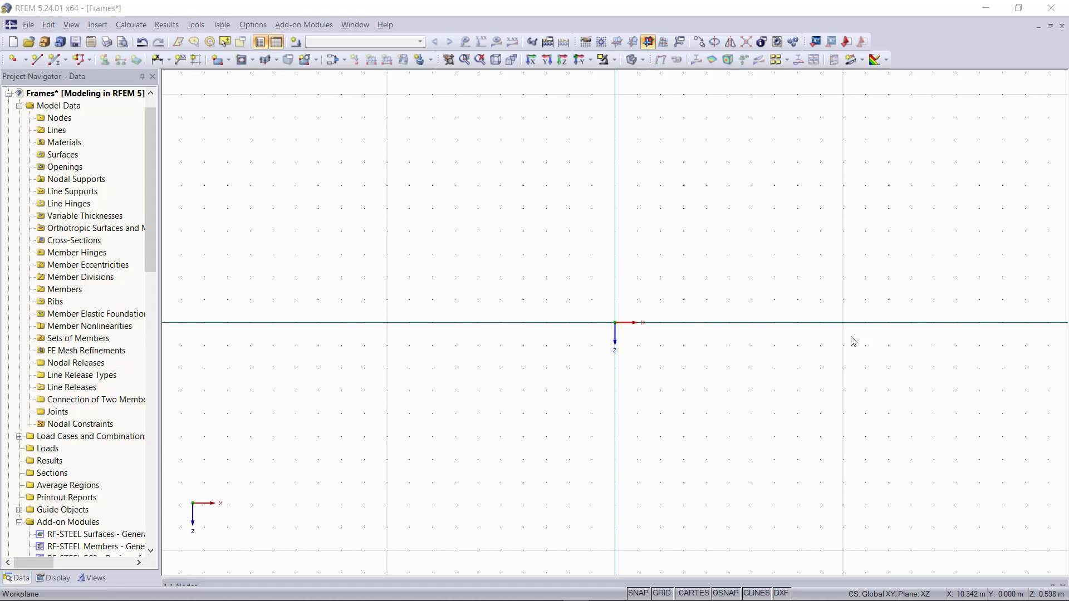
Start a new beam member and choose the rolled I-section IPE 200 as its start cross-section.
{"action": "left_click", "coordinate": [52, 60]}
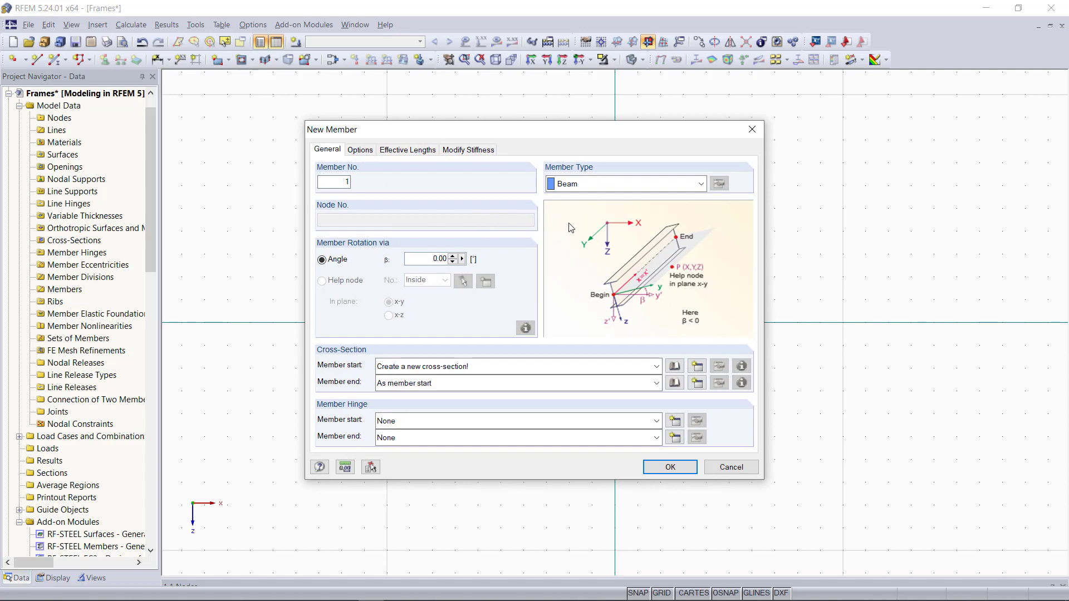
{"action": "left_click", "coordinate": [675, 367]}
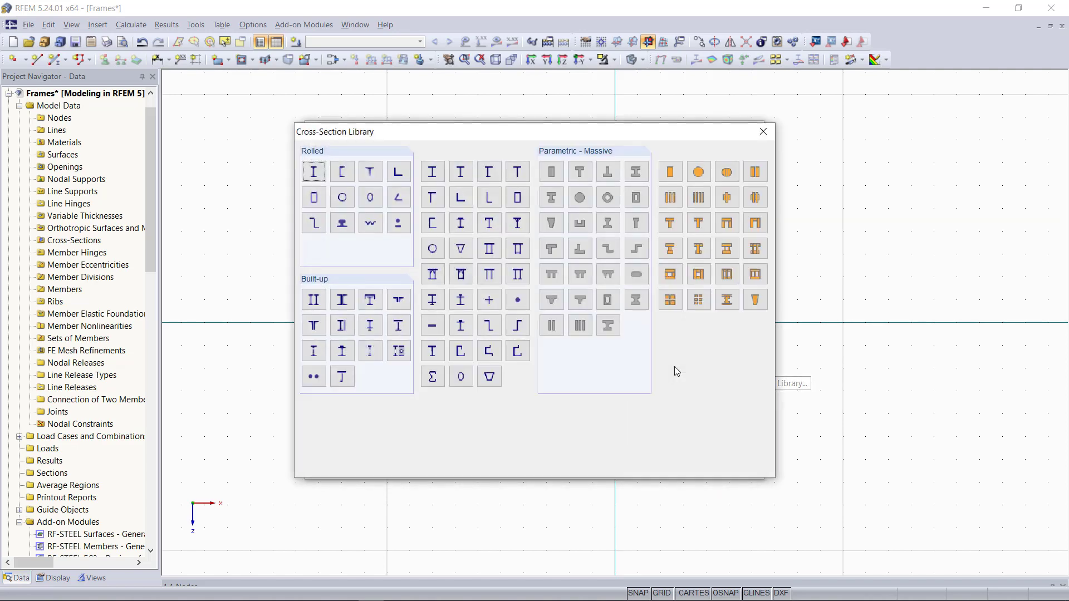
{"action": "left_click", "coordinate": [313, 172]}
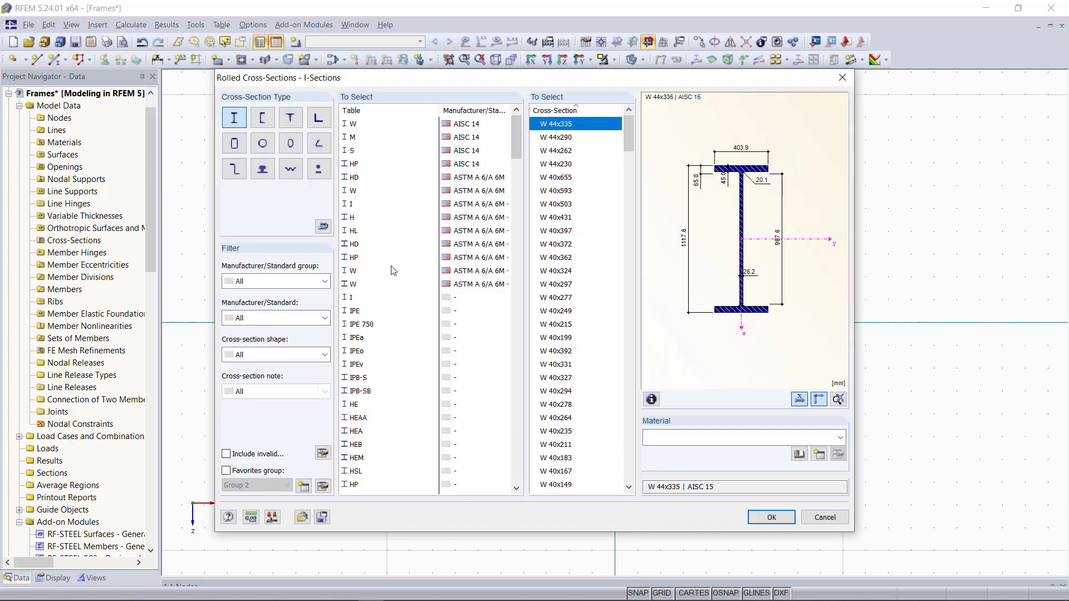
{"action": "left_click", "coordinate": [363, 312]}
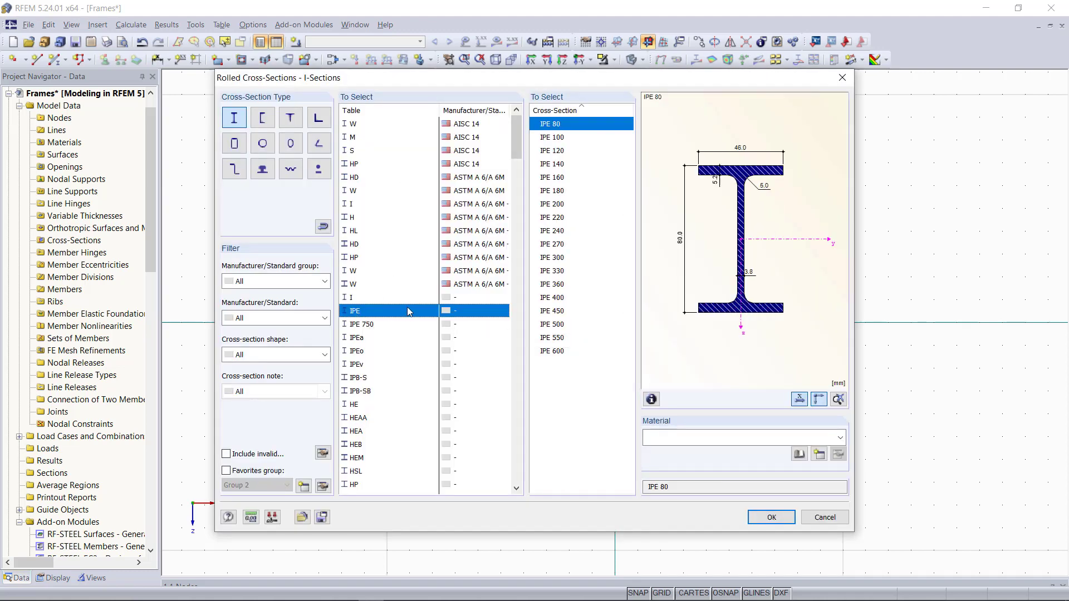
{"action": "left_click", "coordinate": [562, 205]}
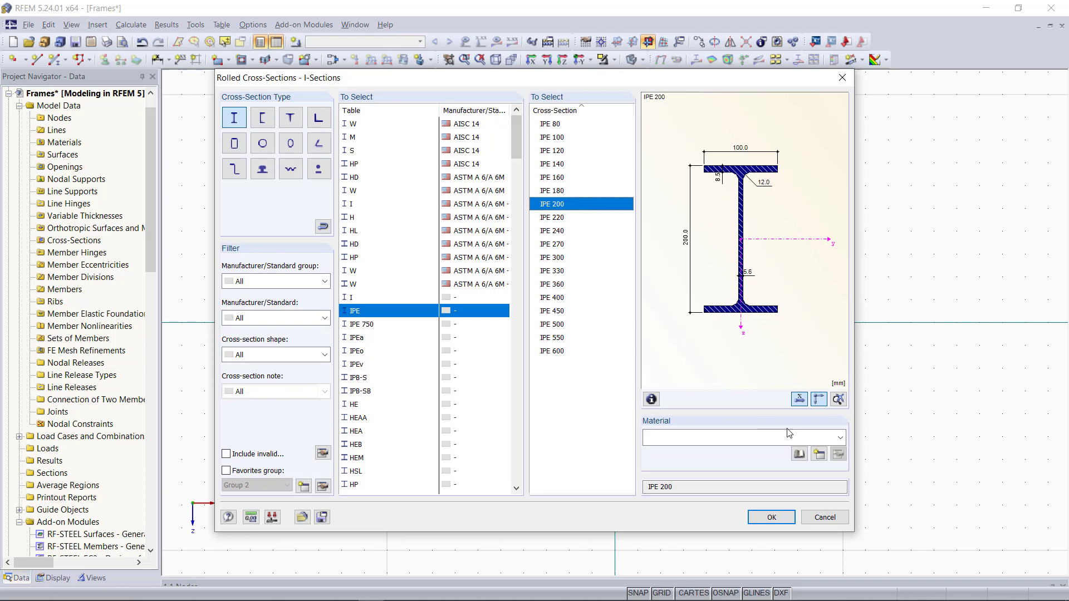
Give the IPE 200 section the library material Steel S 235 (DIN EN 1993-1-1:2010-12) and accept the new member's settings.
{"action": "left_click", "coordinate": [824, 456]}
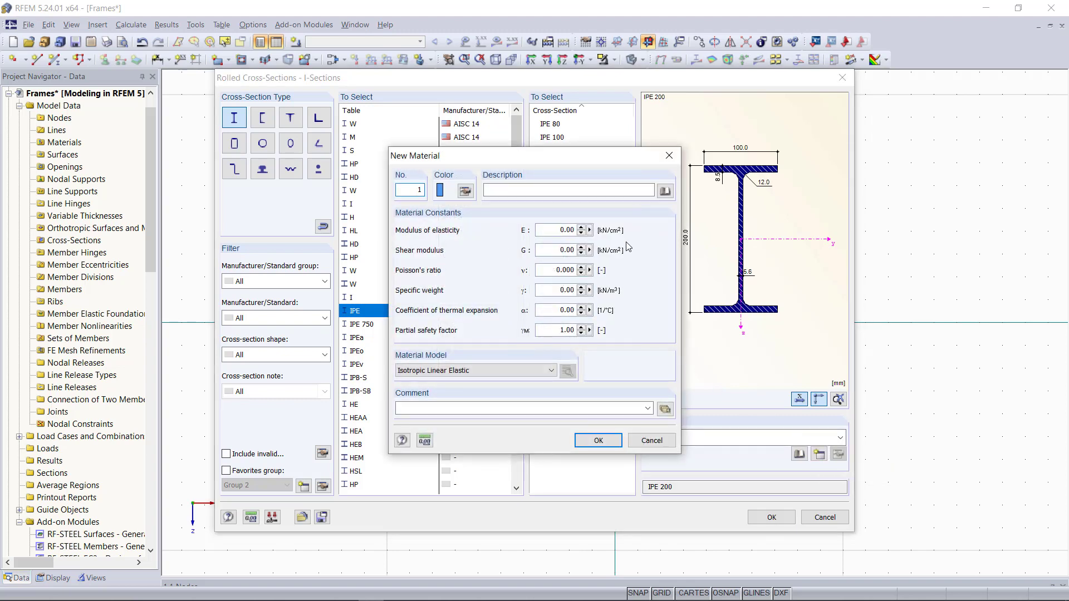
{"action": "left_click", "coordinate": [665, 191]}
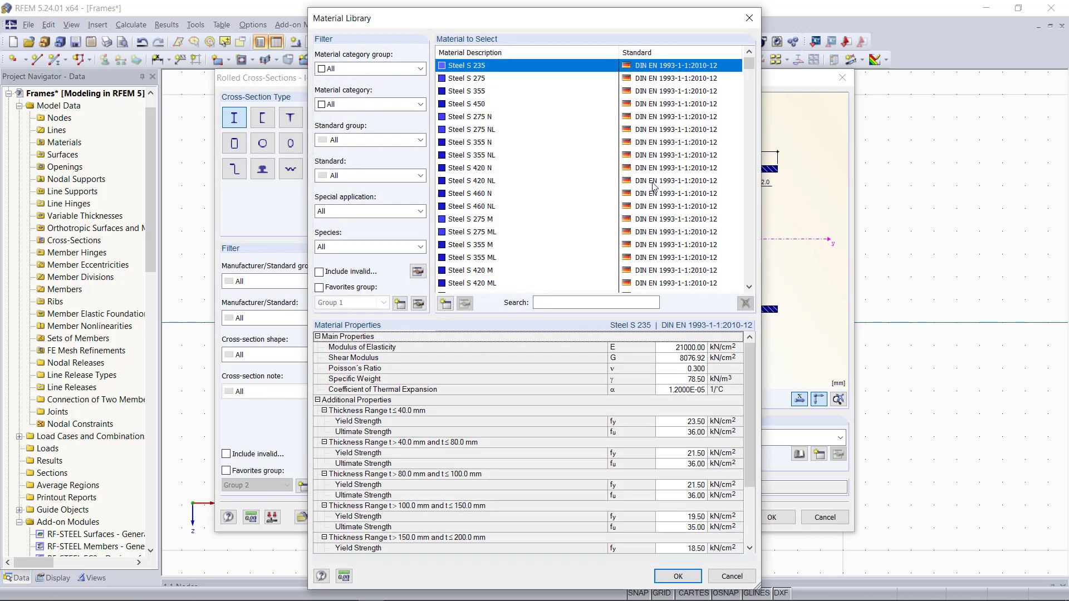
{"action": "left_click", "coordinate": [678, 577]}
{"action": "left_click", "coordinate": [598, 441]}
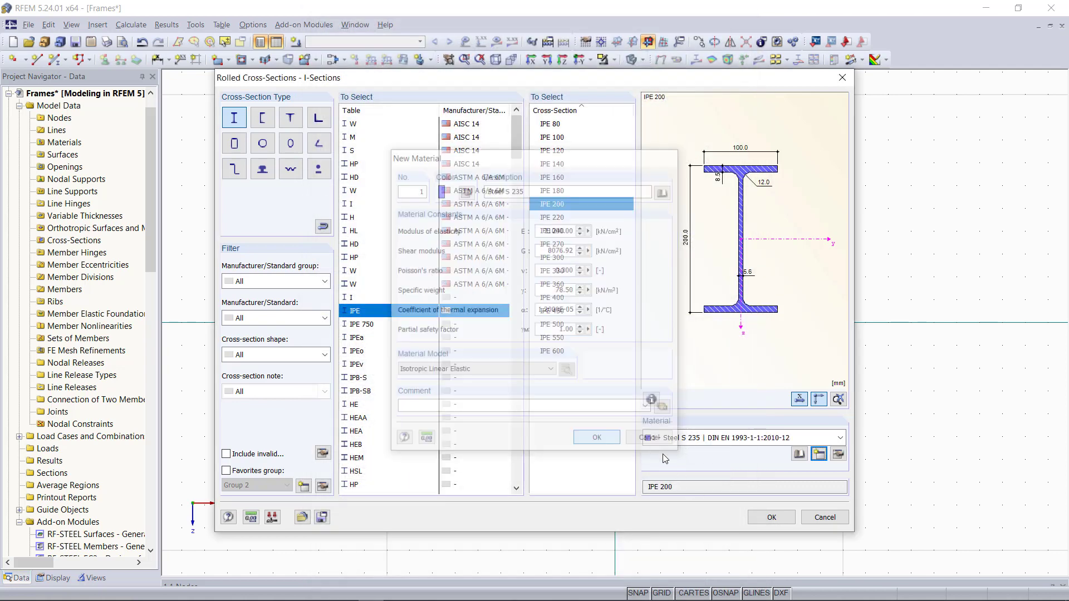
{"action": "left_click", "coordinate": [771, 517]}
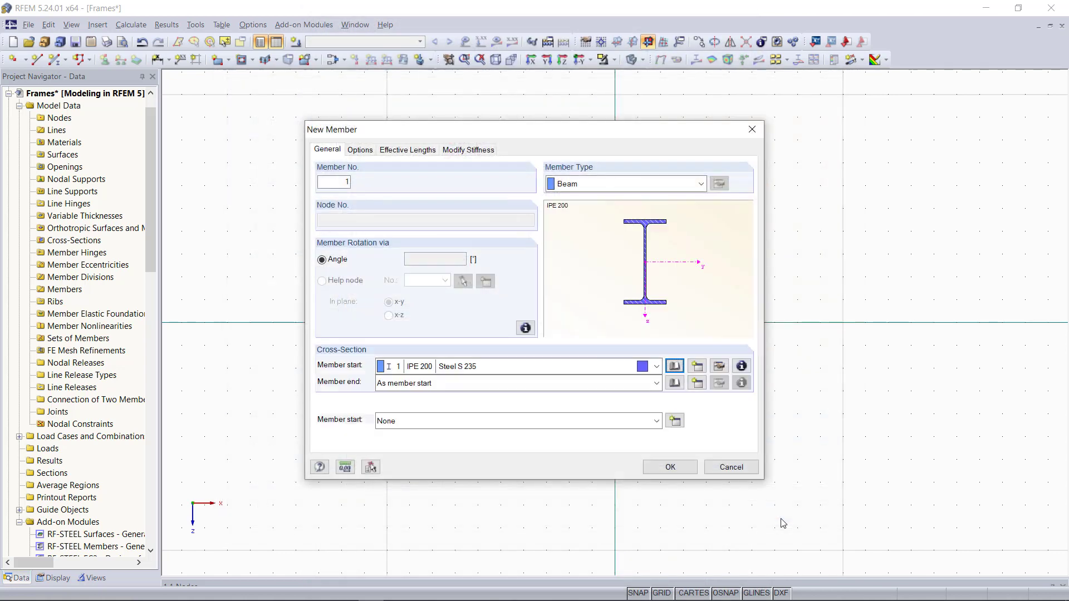
{"action": "left_click", "coordinate": [661, 470]}
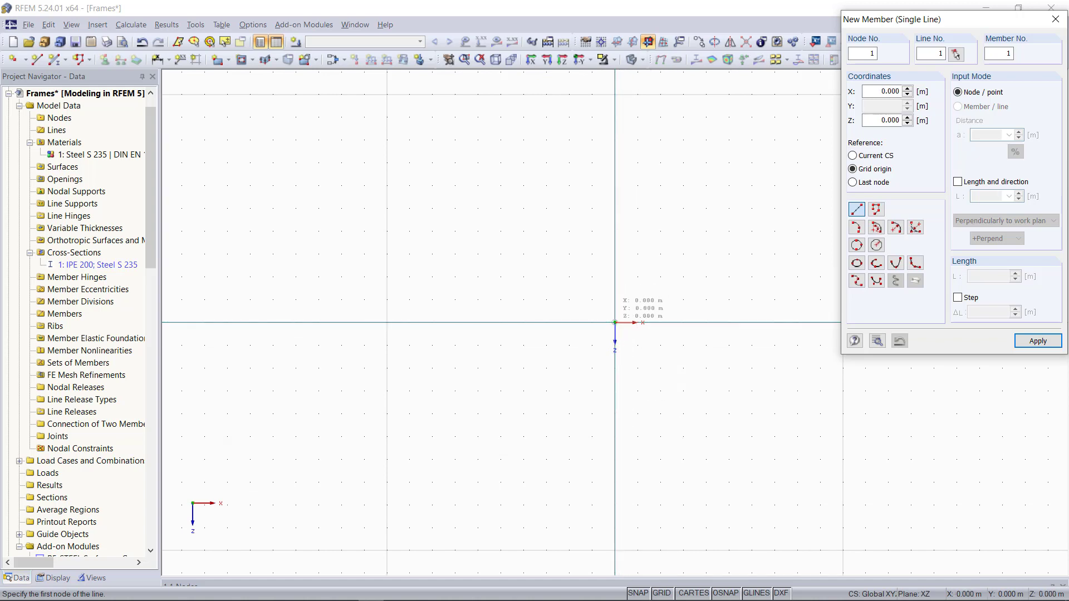
Draw a portal frame from the origin with two 3 m columns joined by a 5 m horizontal beam.
{"action": "left_click", "coordinate": [615, 323]}
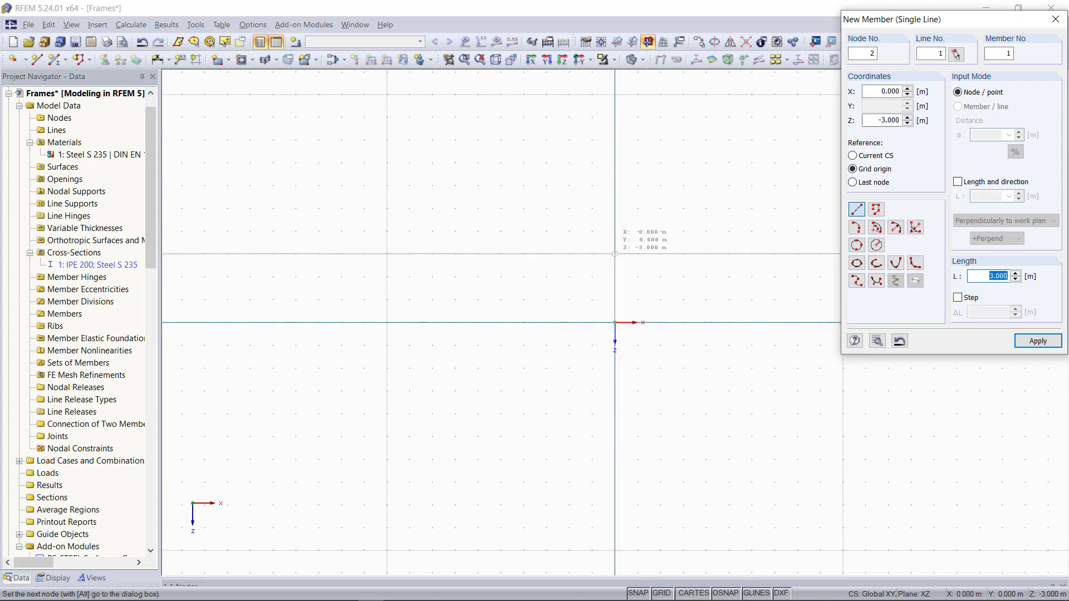
{"action": "left_click", "coordinate": [615, 254]}
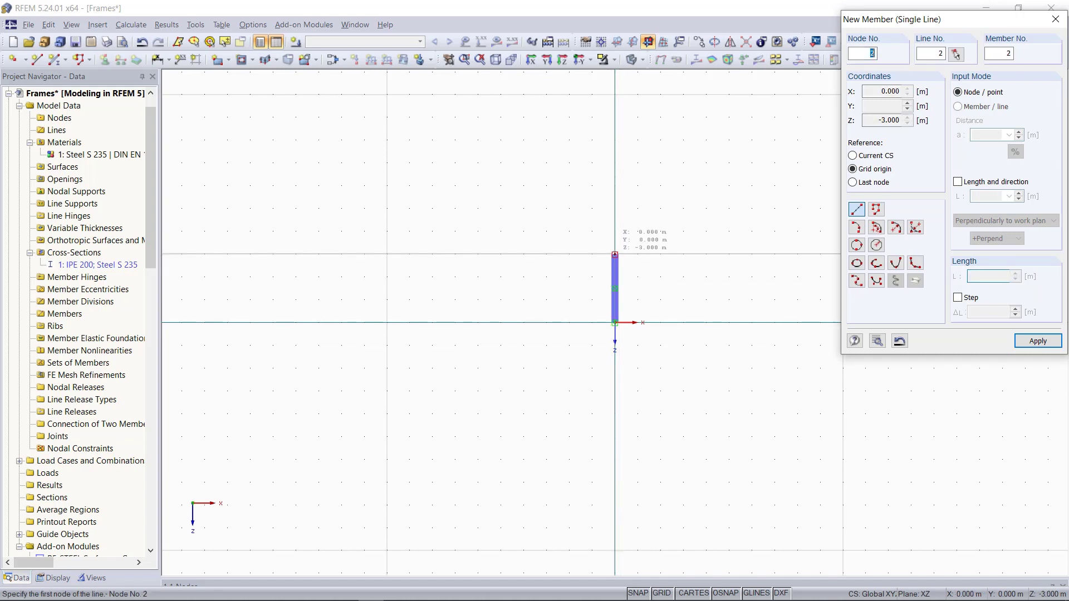
{"action": "left_click", "coordinate": [615, 254]}
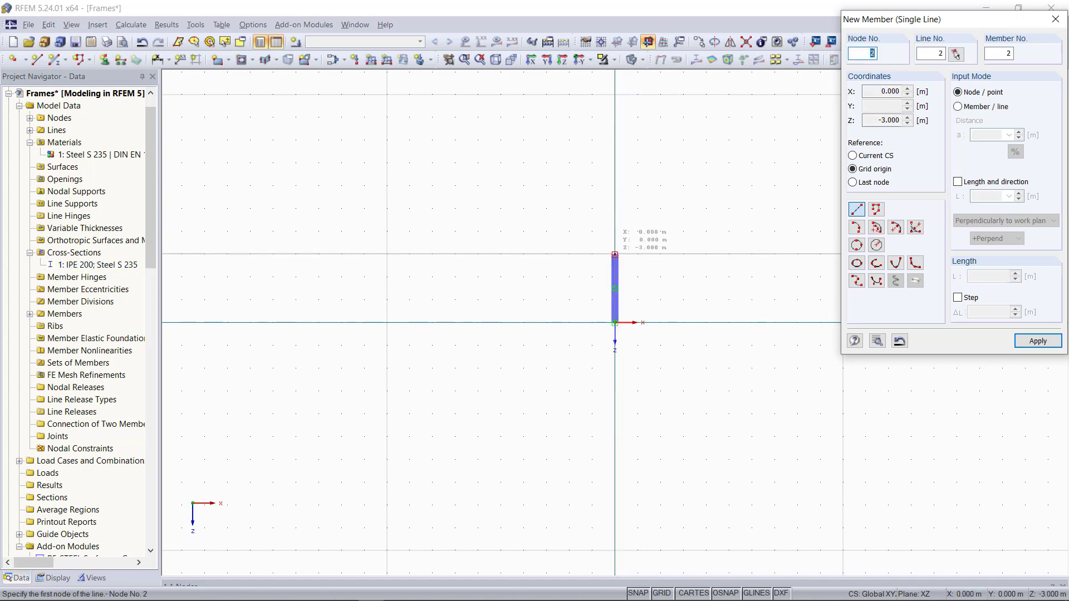
{"action": "left_click", "coordinate": [729, 254]}
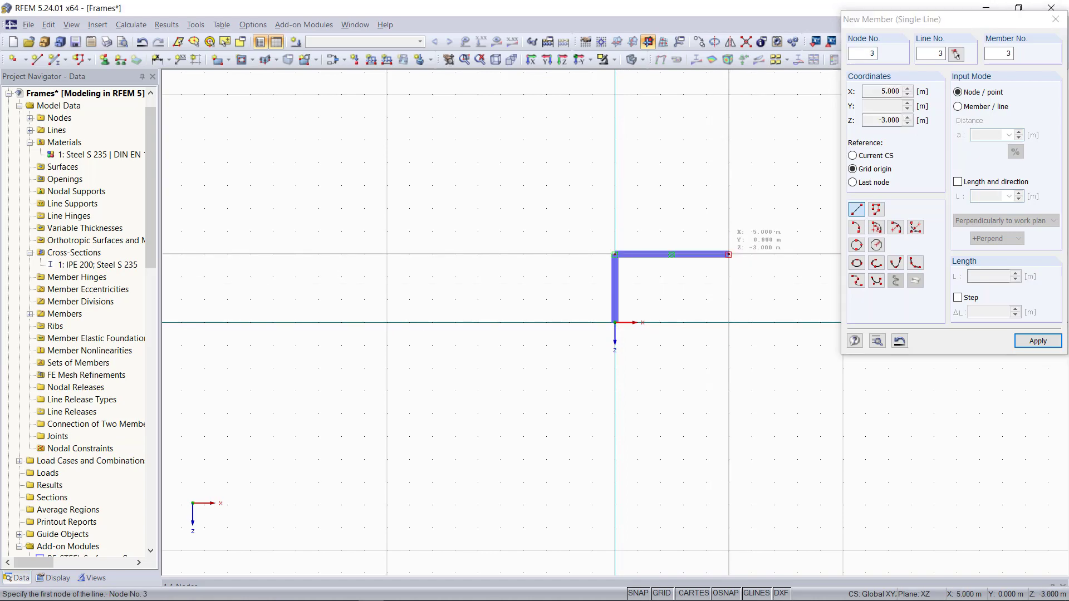
{"action": "left_click", "coordinate": [729, 322]}
{"action": "left_click", "coordinate": [729, 254]}
{"action": "key", "text": "Escape"}
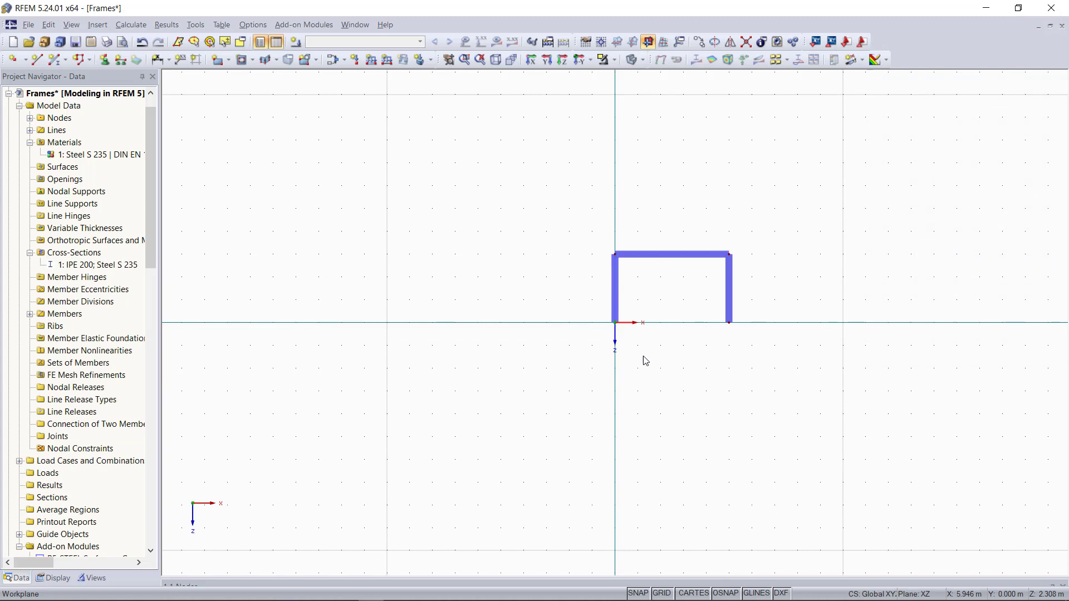
Assign rigid nodal supports to both column base nodes of the frame.
{"action": "middle_click", "coordinate": [743, 352]}
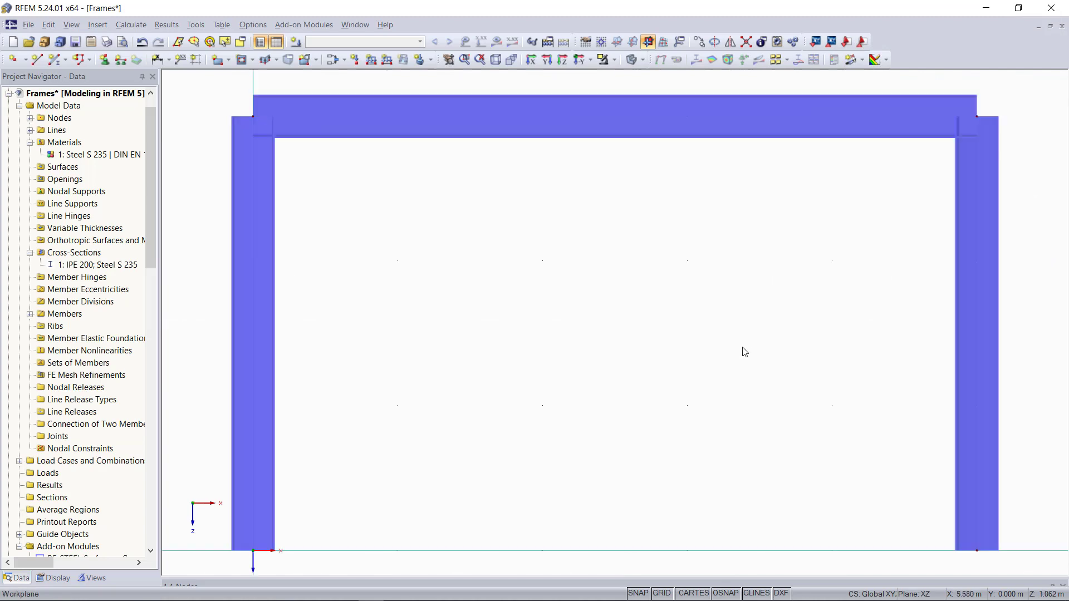
{"action": "scroll", "coordinate": [689, 354], "scroll_direction": "down", "scroll_amount": 2}
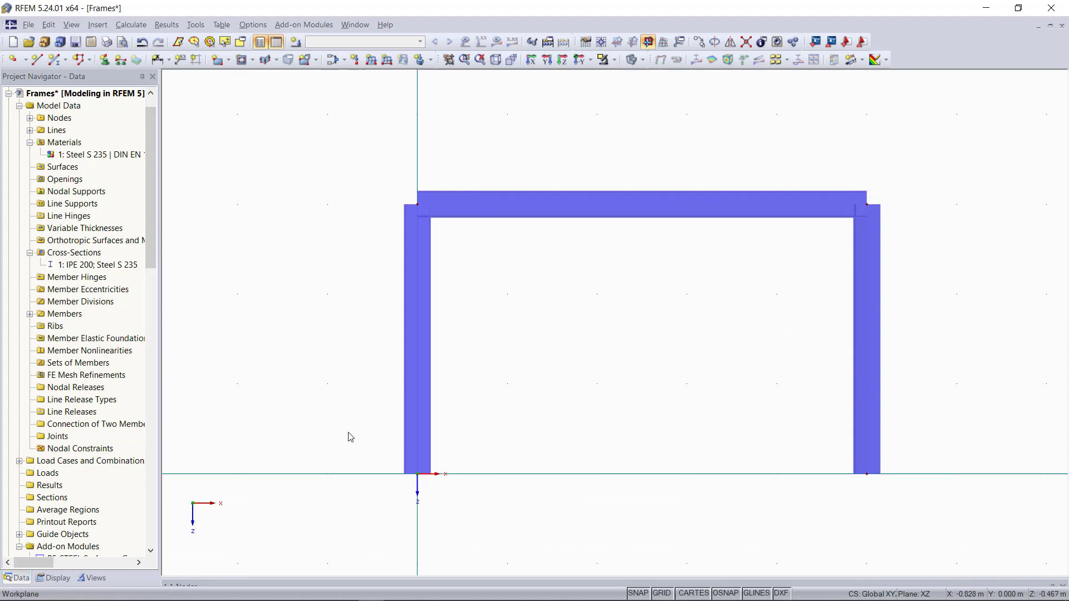
{"action": "left_click_drag", "start_coordinate": [343, 431], "coordinate": [951, 523]}
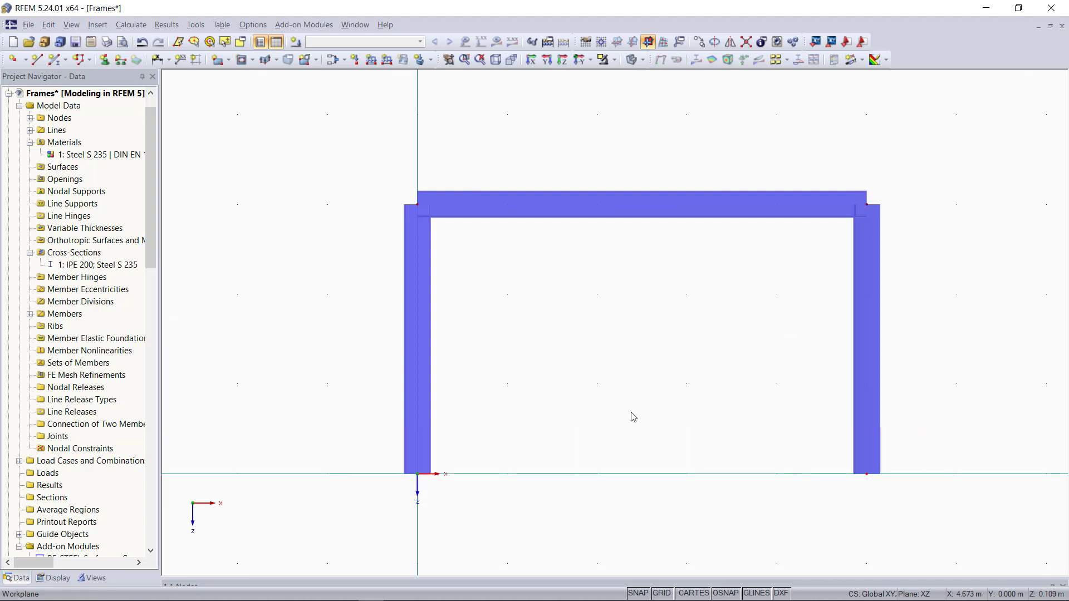
{"action": "left_click", "coordinate": [104, 59]}
{"action": "left_click", "coordinate": [517, 242]}
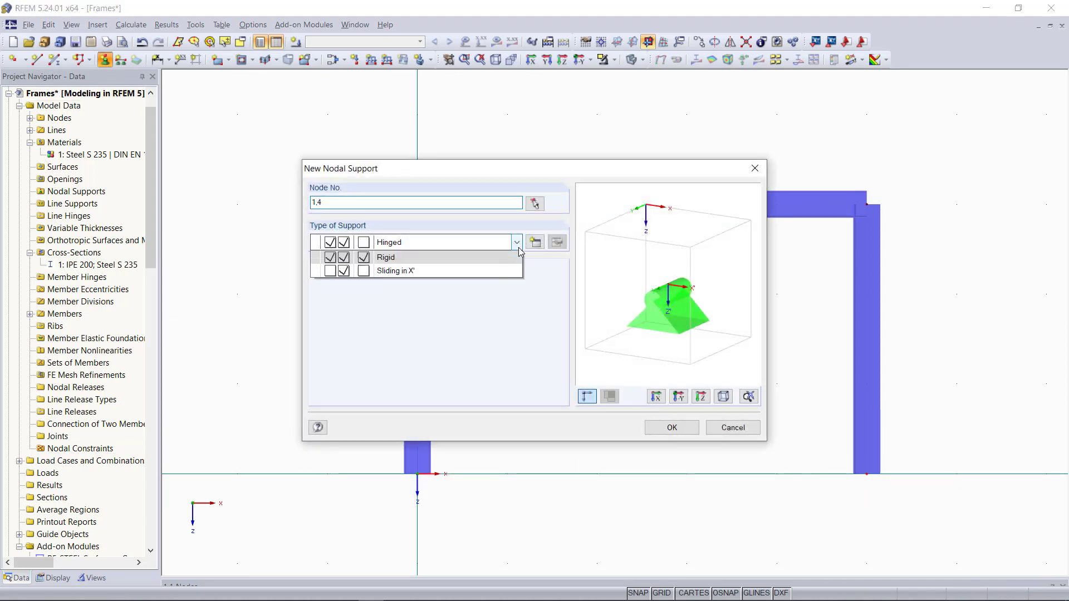
{"action": "left_click", "coordinate": [463, 272]}
{"action": "left_click", "coordinate": [672, 427]}
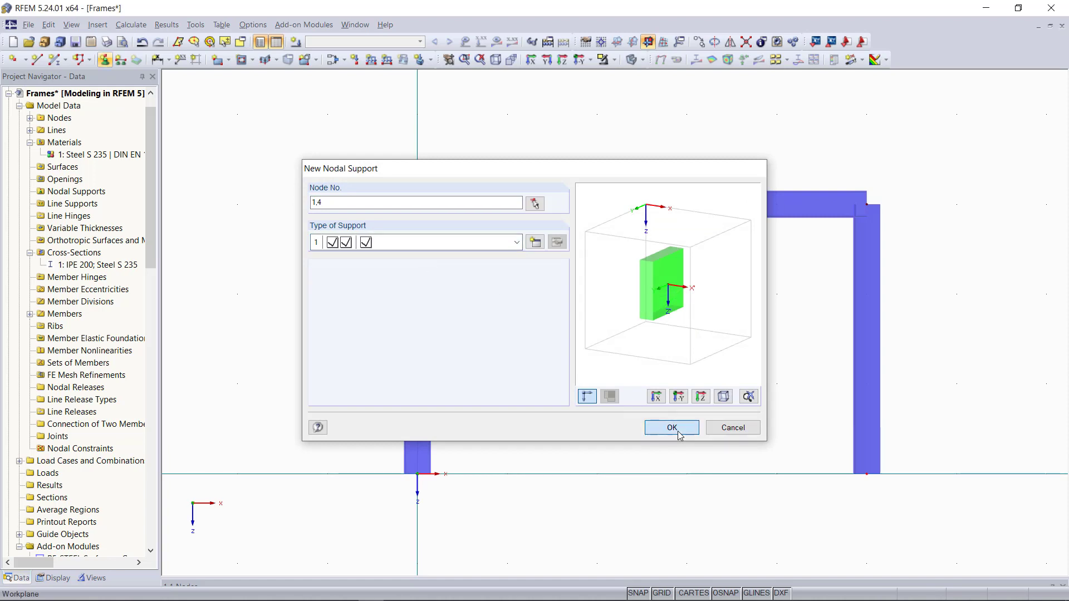
Copy the whole frame with its supports twice, with a displacement of 8 m in X, and clear the selection.
{"action": "scroll", "coordinate": [577, 385], "scroll_direction": "down", "scroll_amount": 5}
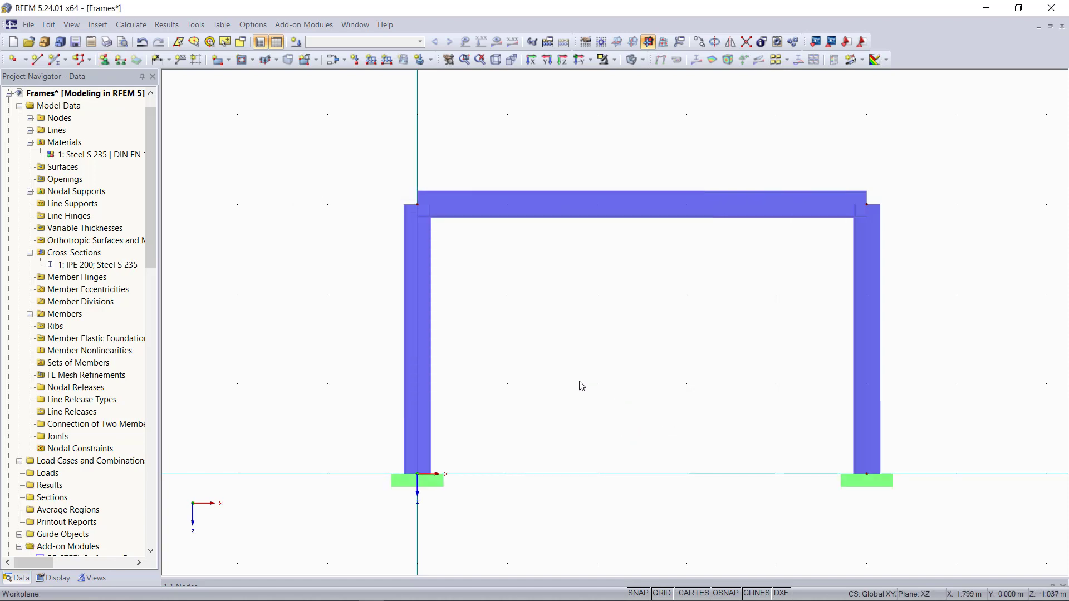
{"action": "middle_click_drag", "start_coordinate": [802, 329], "coordinate": [613, 306]}
{"action": "scroll", "coordinate": [641, 311], "scroll_direction": "down", "scroll_amount": 2}
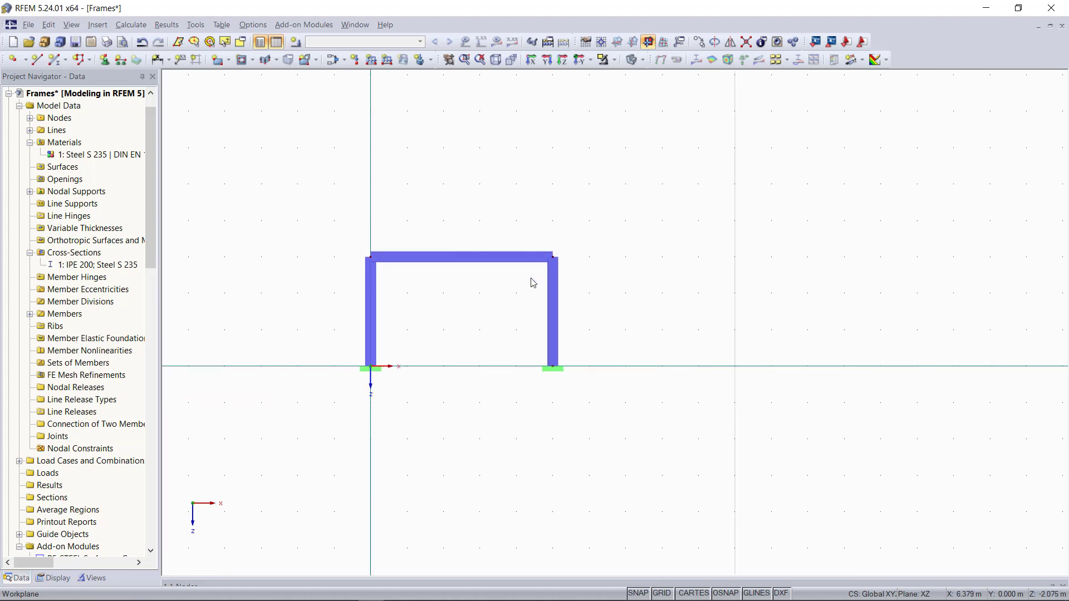
{"action": "left_click_drag", "start_coordinate": [306, 198], "coordinate": [642, 453]}
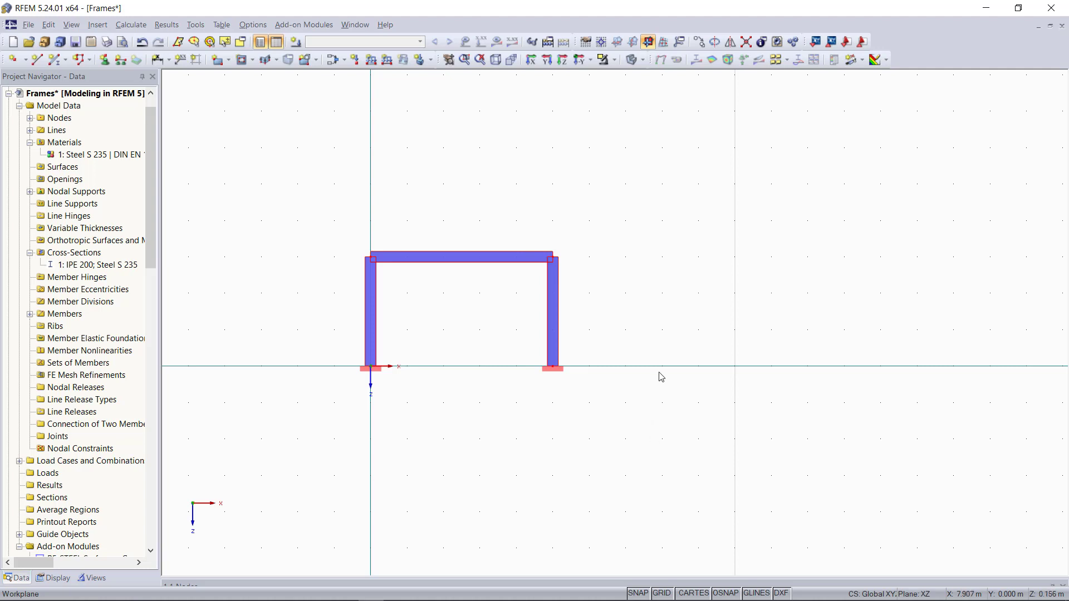
{"action": "left_click", "coordinate": [699, 43]}
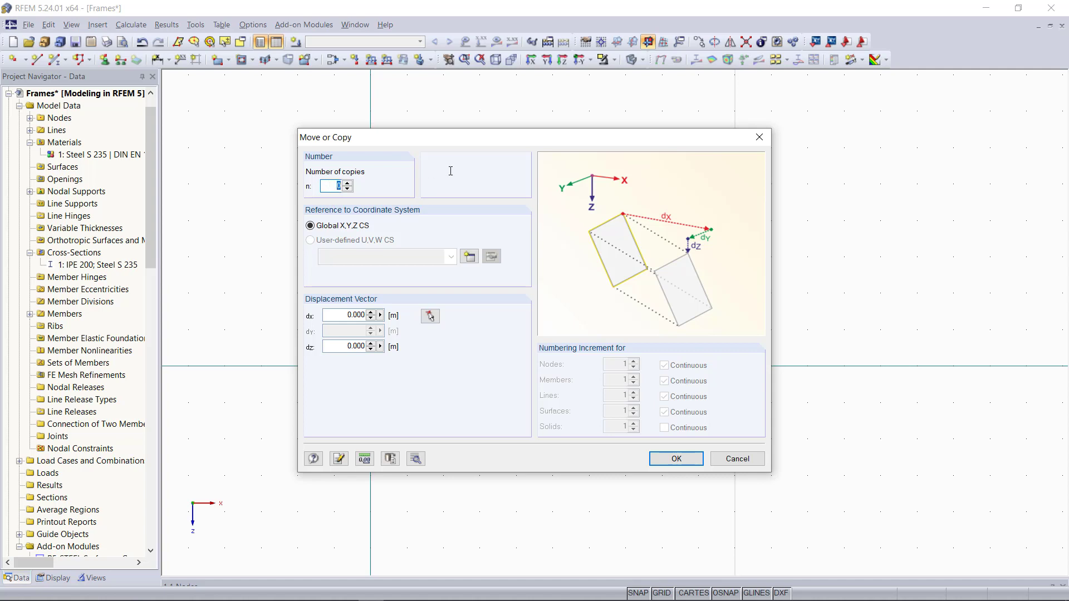
{"action": "type", "text": "2"}
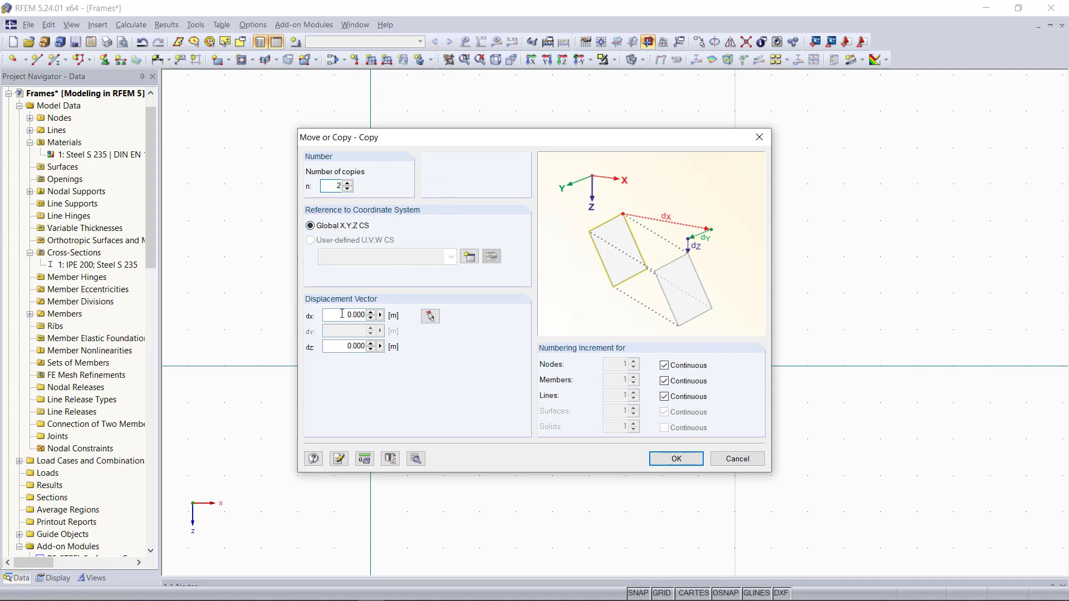
{"action": "left_click", "coordinate": [341, 314]}
{"action": "type", "text": "8"}
{"action": "left_click", "coordinate": [676, 459]}
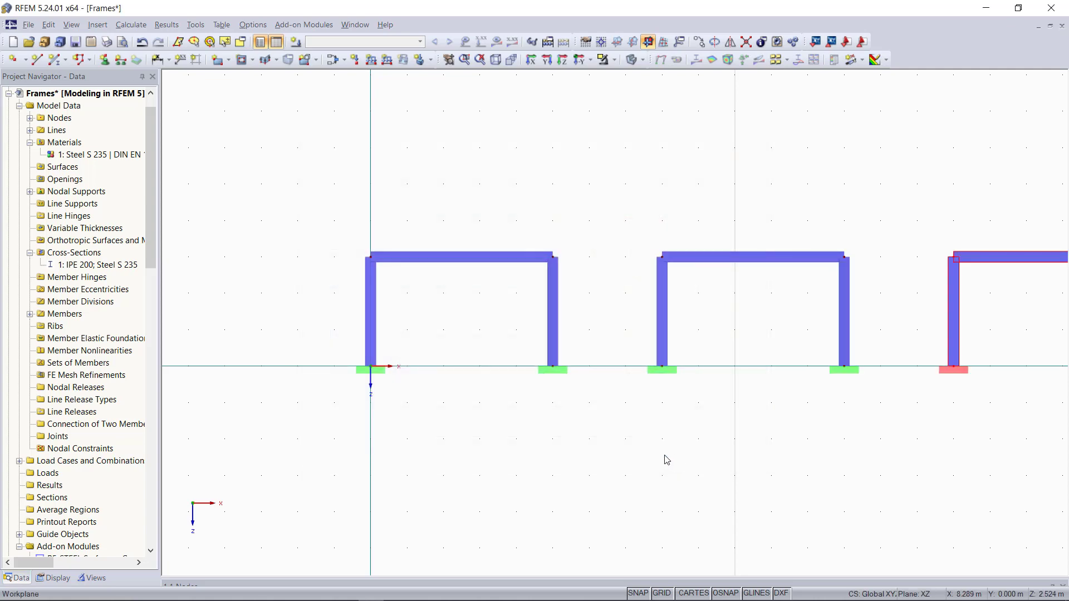
{"action": "scroll", "coordinate": [493, 455], "scroll_direction": "down", "scroll_amount": 2}
{"action": "scroll", "coordinate": [493, 455], "scroll_direction": "down", "scroll_amount": 1}
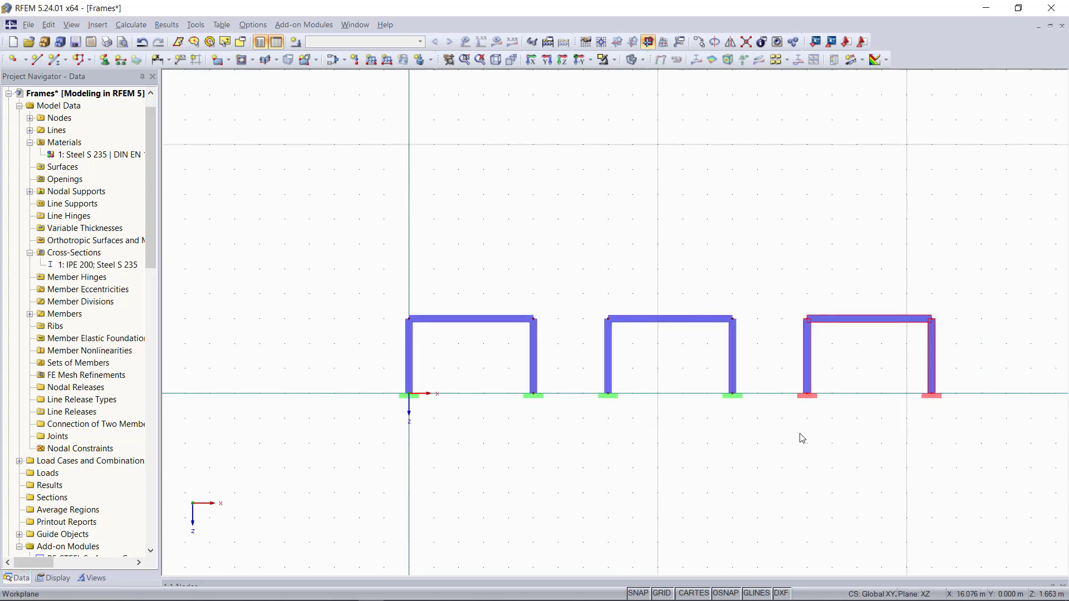
{"action": "key", "text": "Escape"}
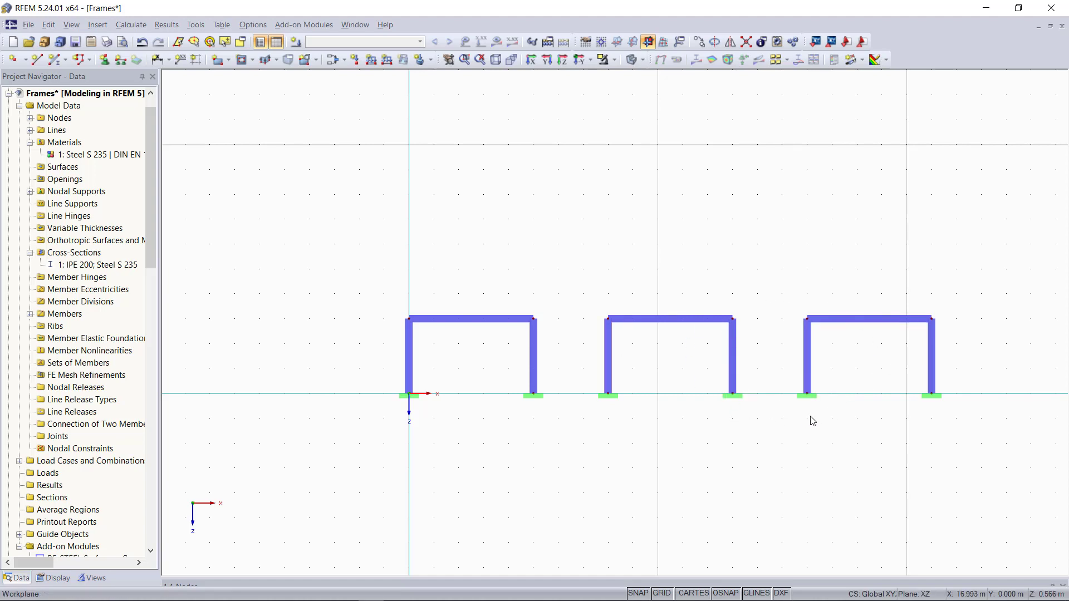
Change the nodal supports at both column bases of the middle frame to the Hinged type.
{"action": "scroll", "coordinate": [691, 384], "scroll_direction": "up", "scroll_amount": 1}
{"action": "scroll", "coordinate": [705, 370], "scroll_direction": "up", "scroll_amount": 3}
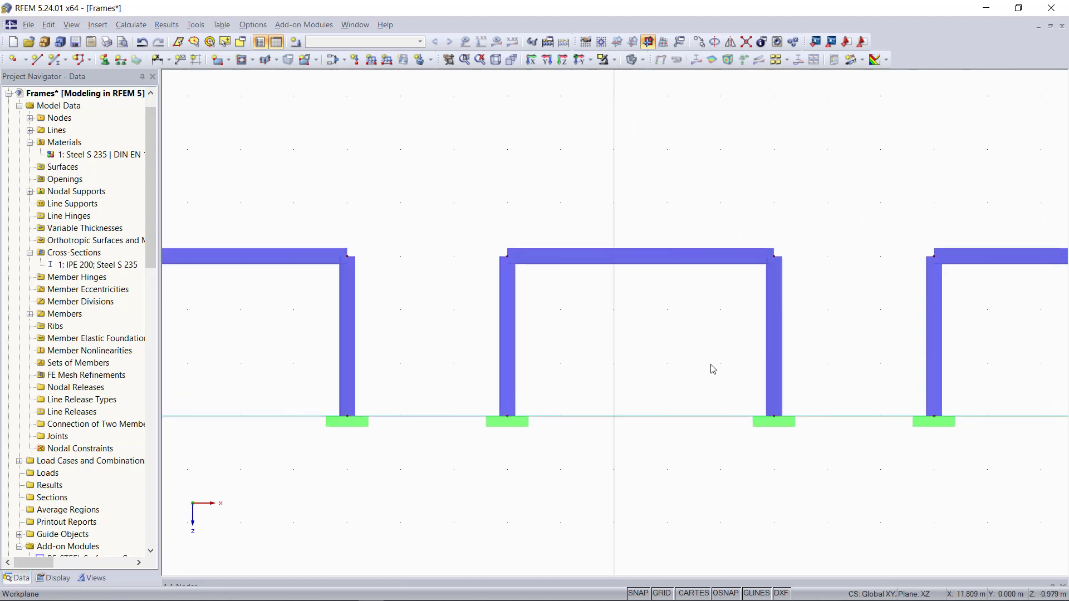
{"action": "left_click_drag", "start_coordinate": [435, 394], "coordinate": [838, 485]}
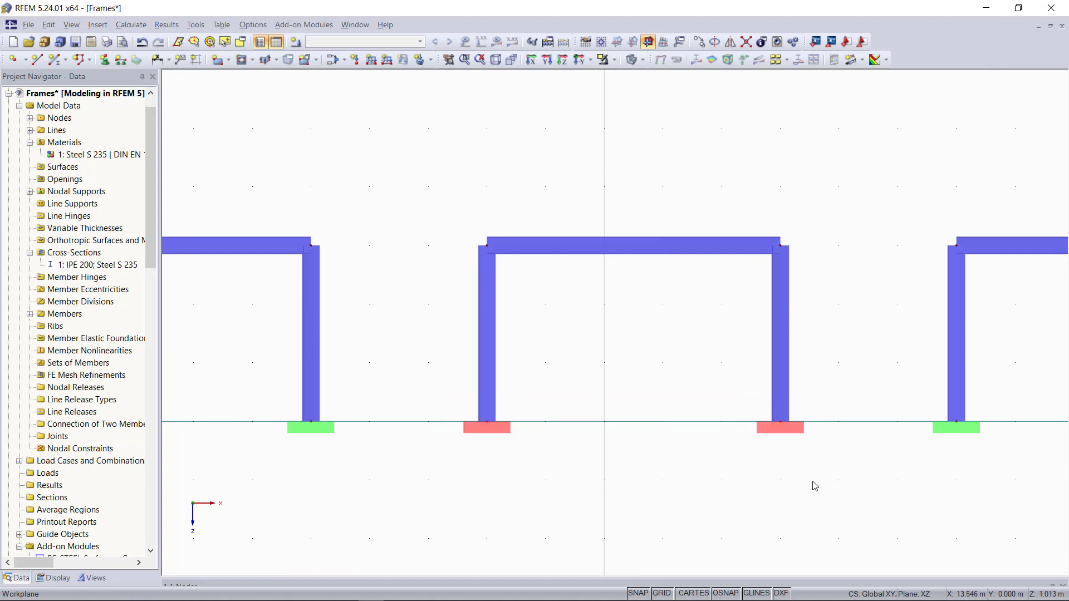
{"action": "left_click", "coordinate": [105, 60]}
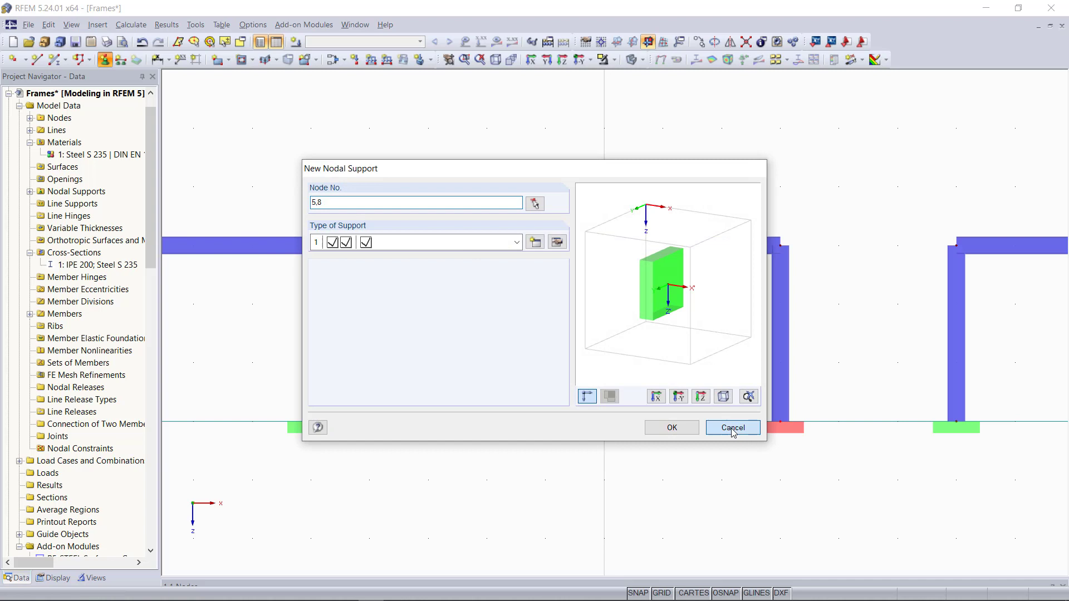
{"action": "left_click", "coordinate": [733, 427]}
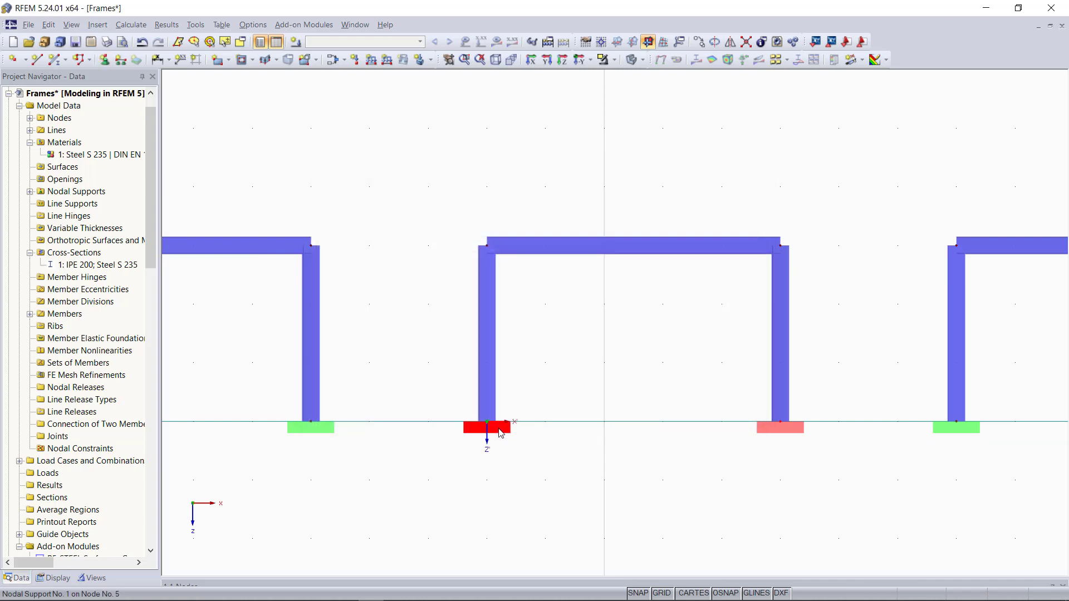
{"action": "double_click", "coordinate": [500, 432]}
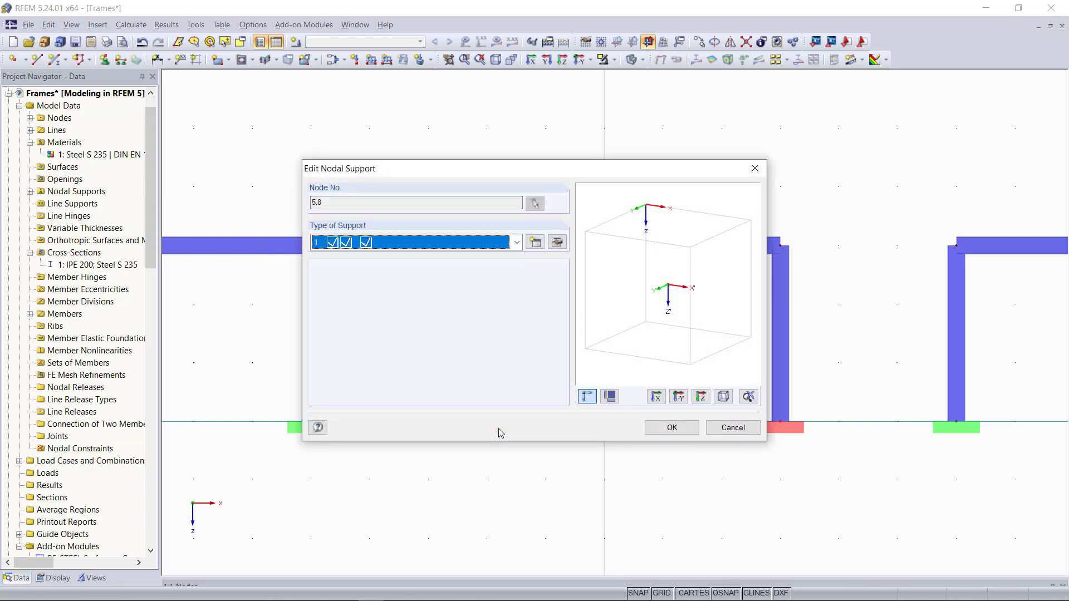
{"action": "left_click", "coordinate": [473, 245]}
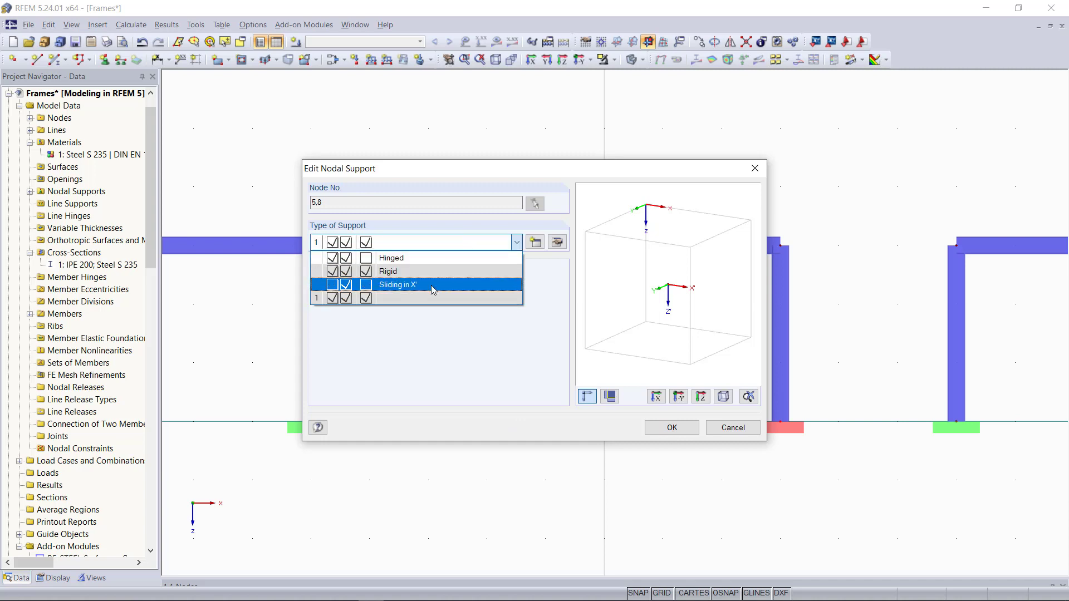
{"action": "left_click", "coordinate": [434, 258]}
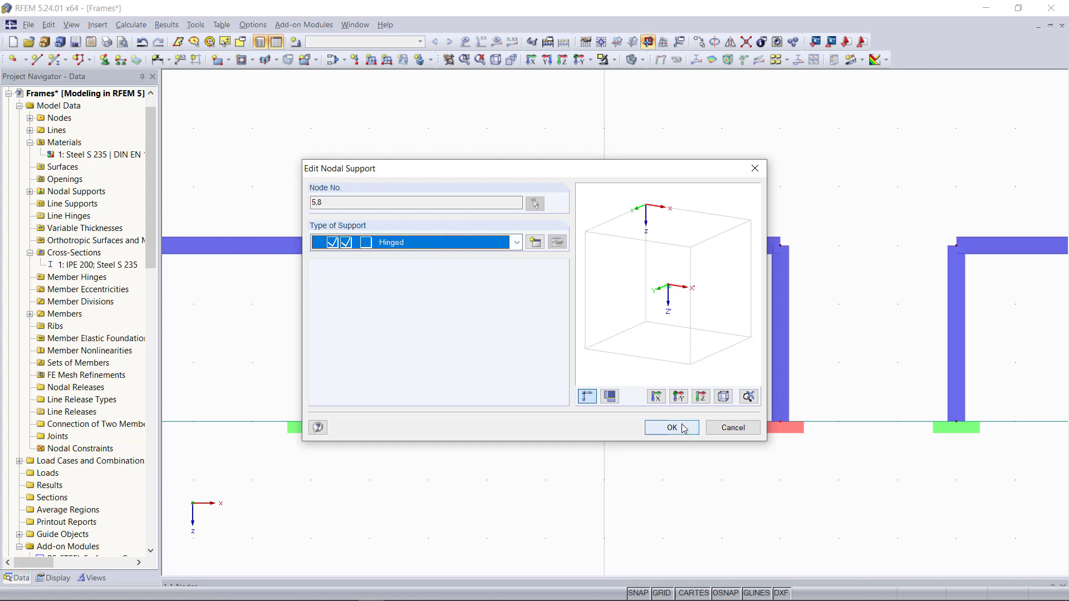
{"action": "left_click", "coordinate": [672, 428]}
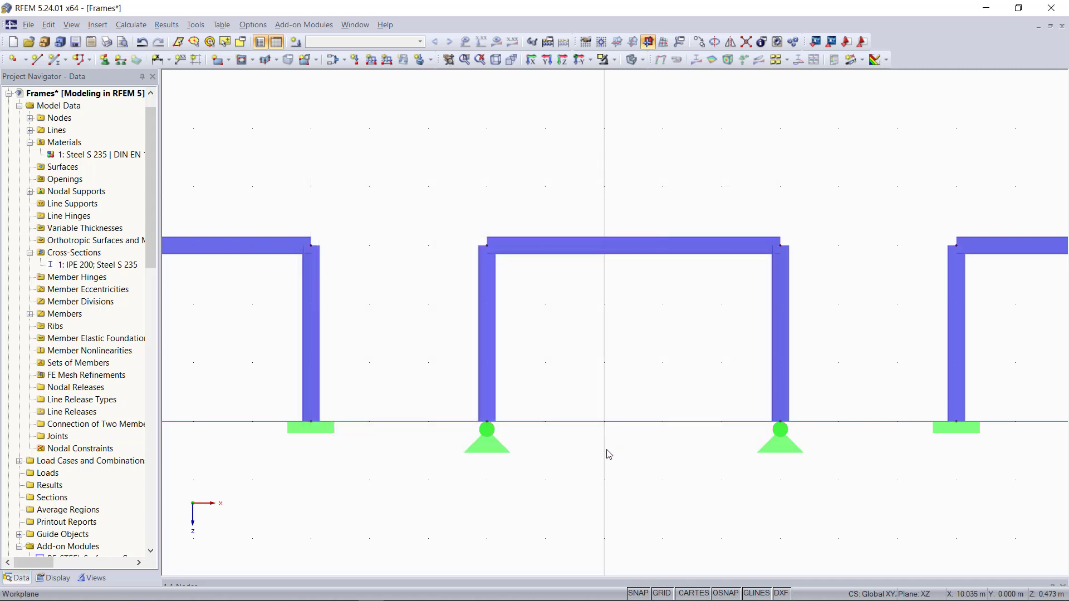
Change both column base supports of the third frame to the Hinged type and clear the selection.
{"action": "scroll", "coordinate": [579, 437], "scroll_direction": "down", "scroll_amount": 4}
{"action": "scroll", "coordinate": [1017, 384], "scroll_direction": "up", "scroll_amount": 3}
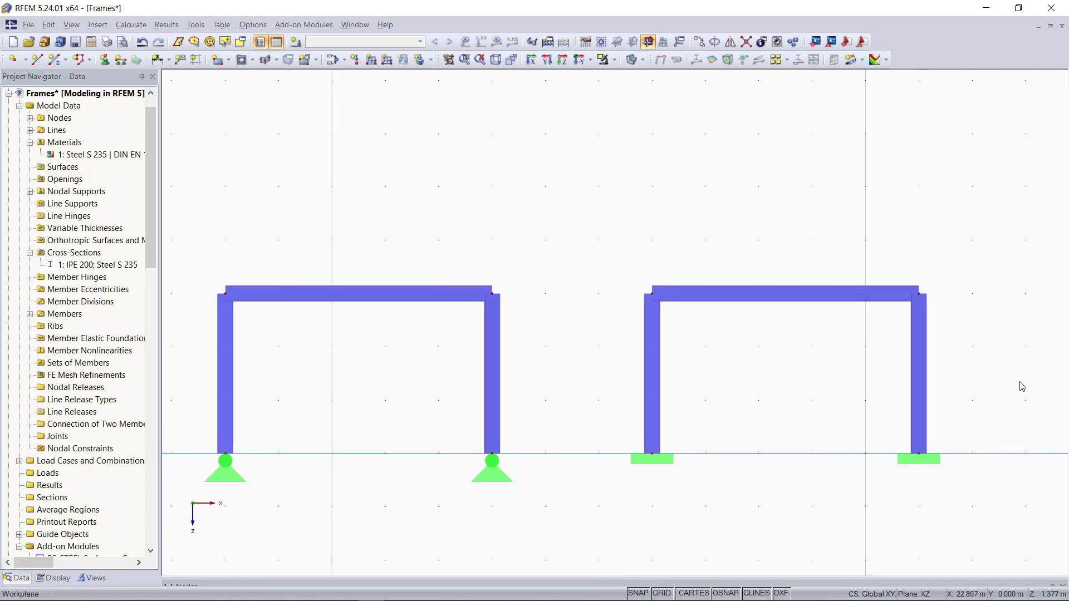
{"action": "scroll", "coordinate": [1019, 387], "scroll_direction": "up", "scroll_amount": 2}
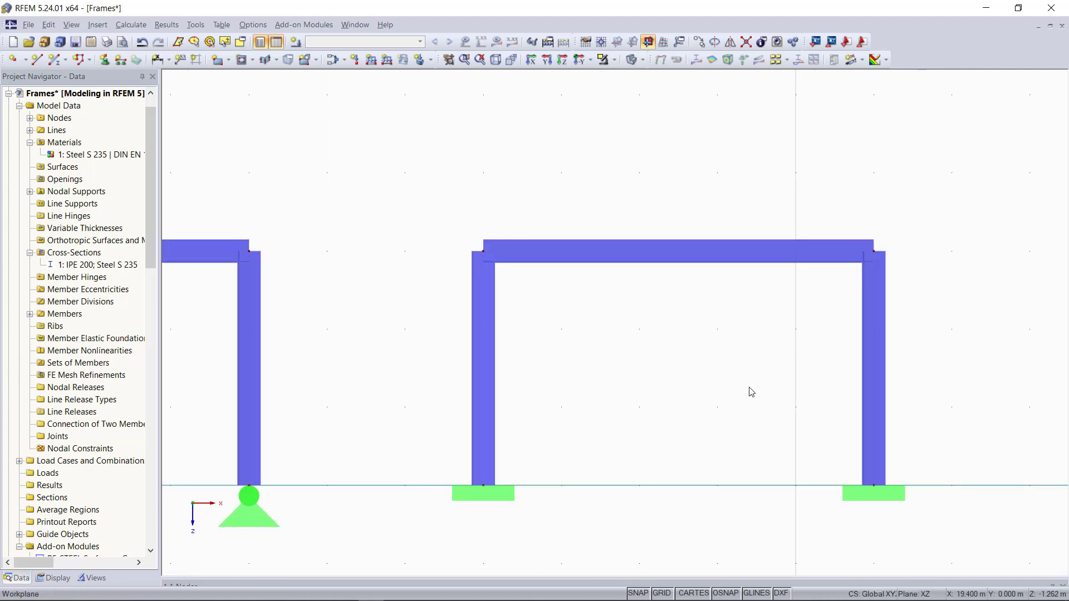
{"action": "middle_click_drag", "start_coordinate": [748, 390], "coordinate": [747, 339]}
{"action": "scroll", "coordinate": [751, 342], "scroll_direction": "up", "scroll_amount": 1}
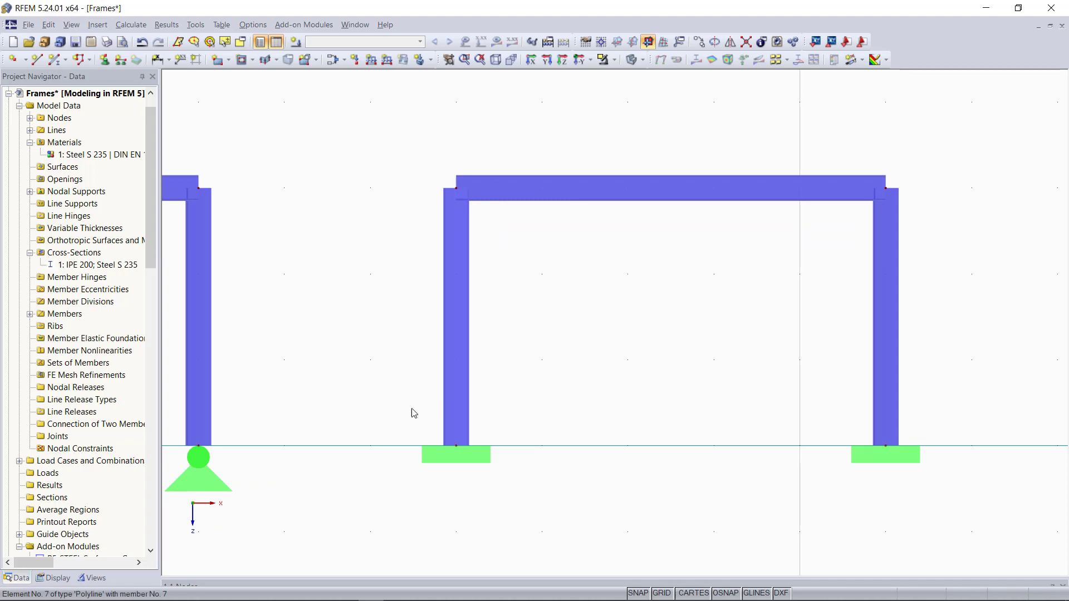
{"action": "left_click_drag", "start_coordinate": [395, 413], "coordinate": [991, 508]}
{"action": "double_click", "coordinate": [885, 457]}
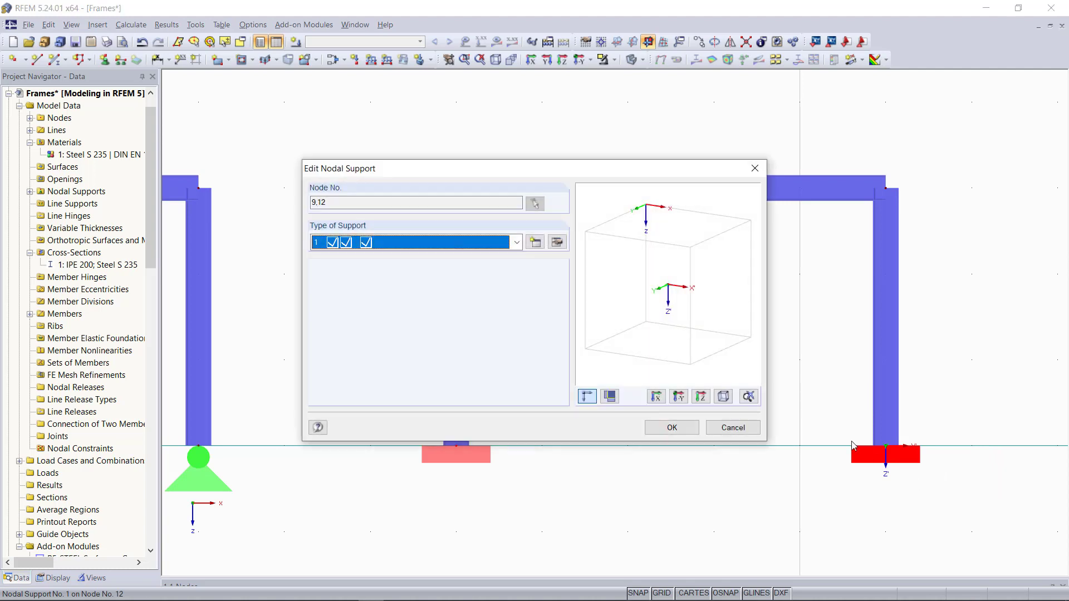
{"action": "left_click", "coordinate": [517, 242]}
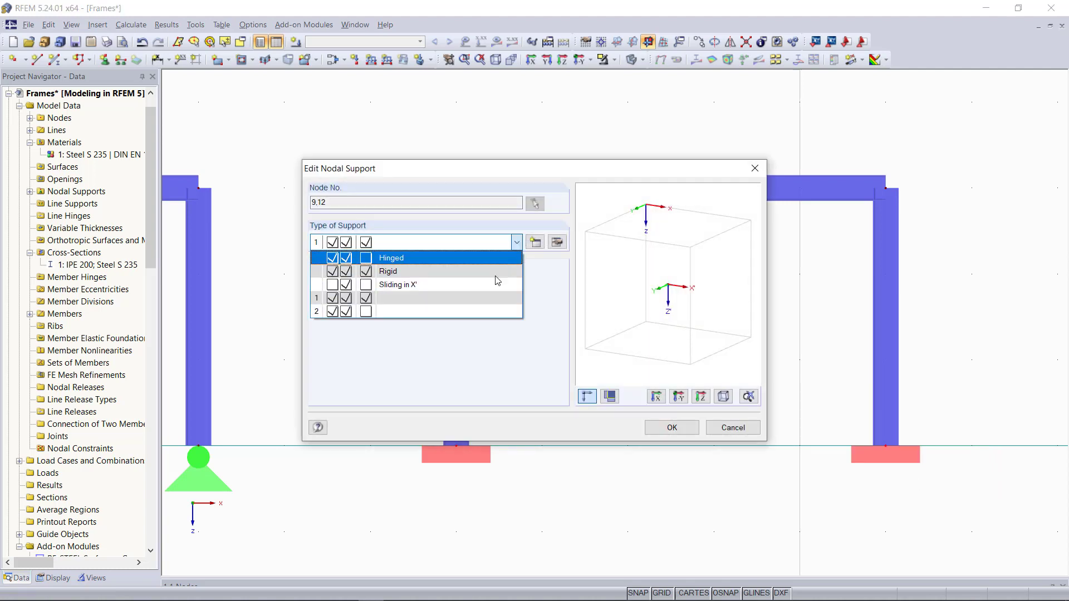
{"action": "left_click", "coordinate": [451, 258]}
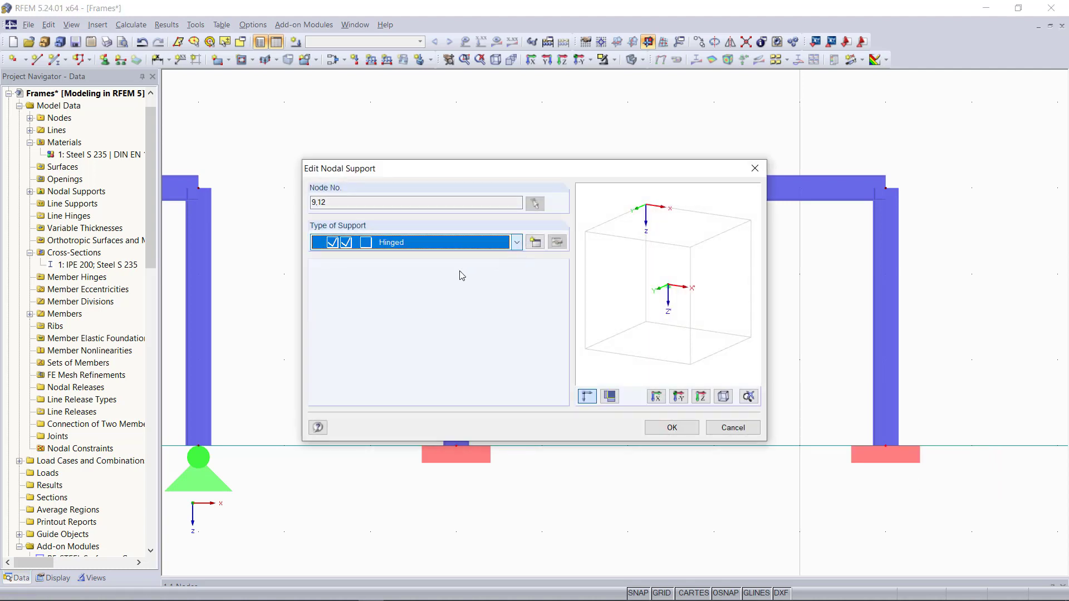
{"action": "left_click", "coordinate": [672, 427]}
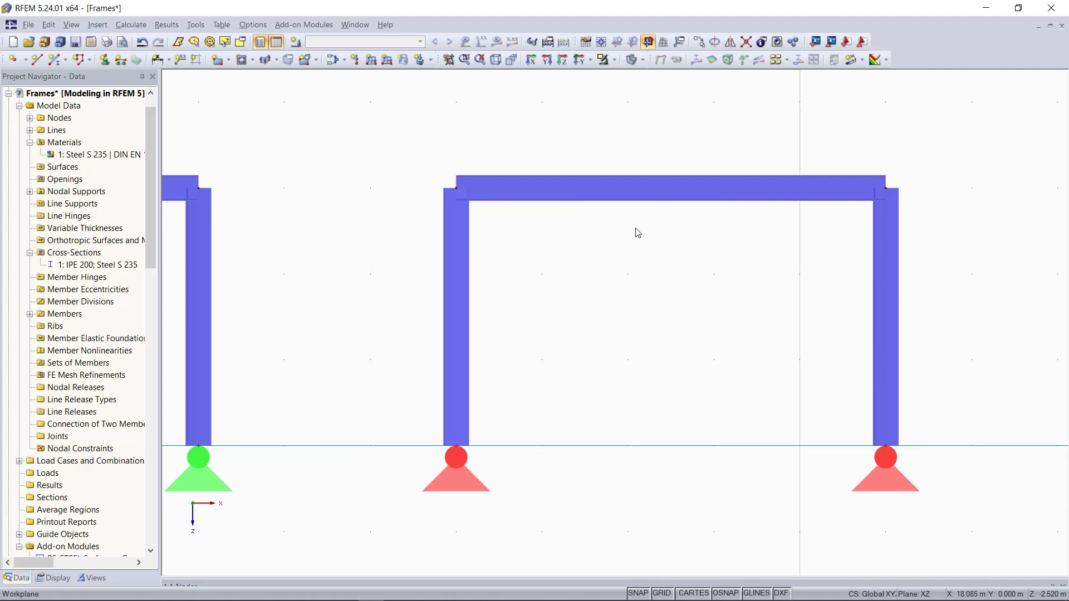
{"action": "key", "text": "Escape"}
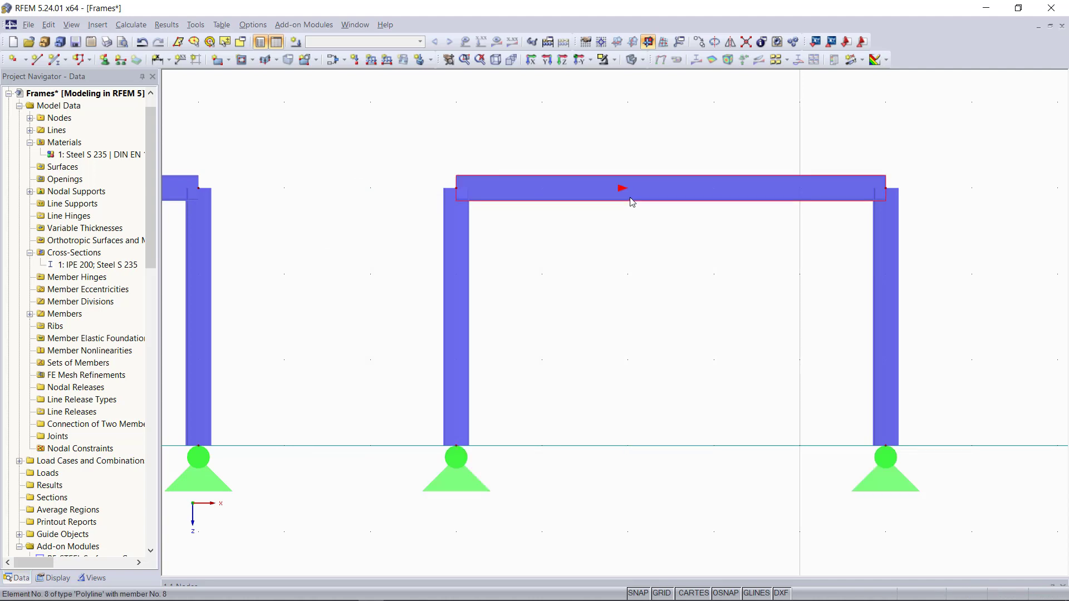
Divide the third frame's horizontal beam with 1 intermediate node, splitting the line at the new node.
{"action": "right_click", "coordinate": [671, 191]}
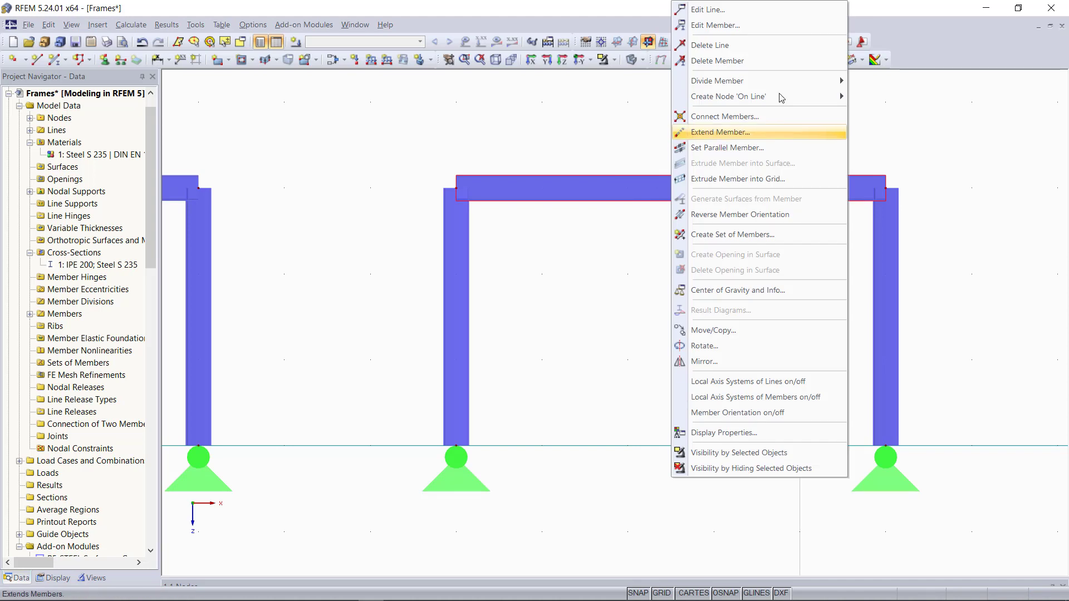
{"action": "mouse_move", "coordinate": [794, 81]}
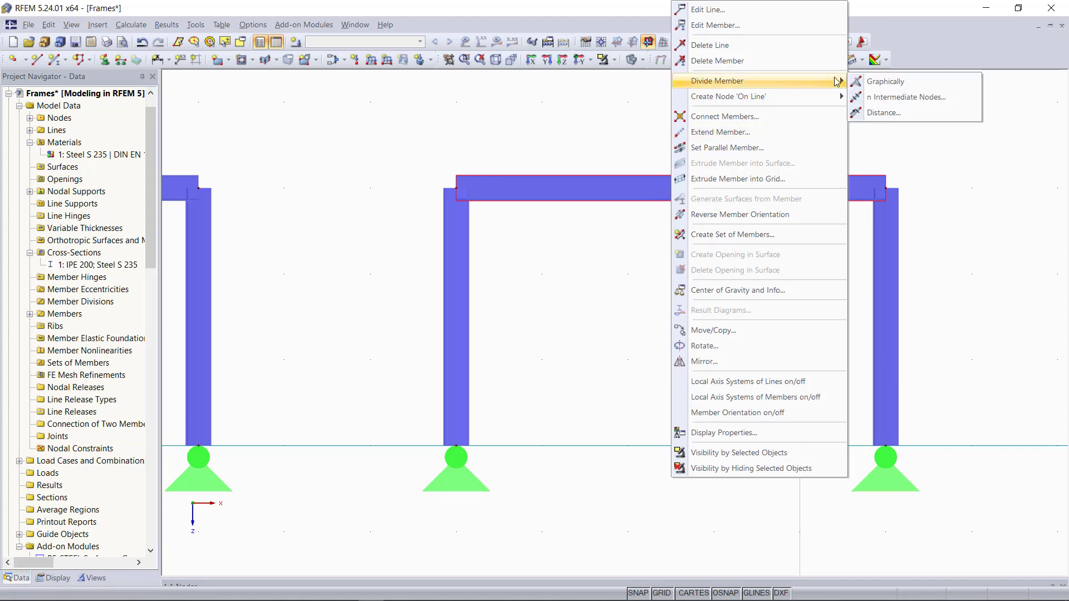
{"action": "left_click", "coordinate": [905, 101]}
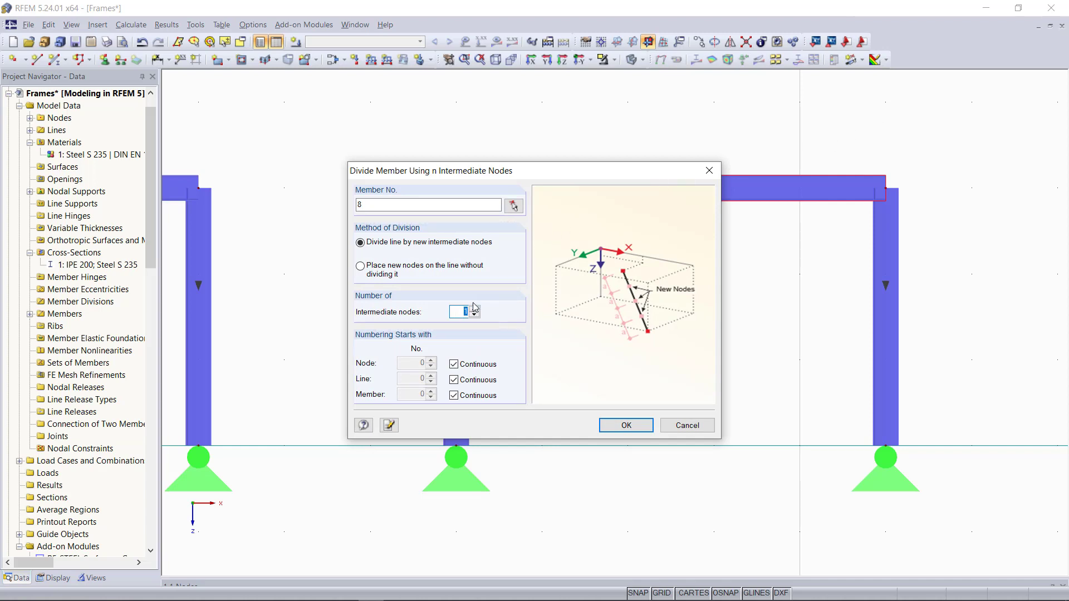
{"action": "left_click", "coordinate": [614, 428]}
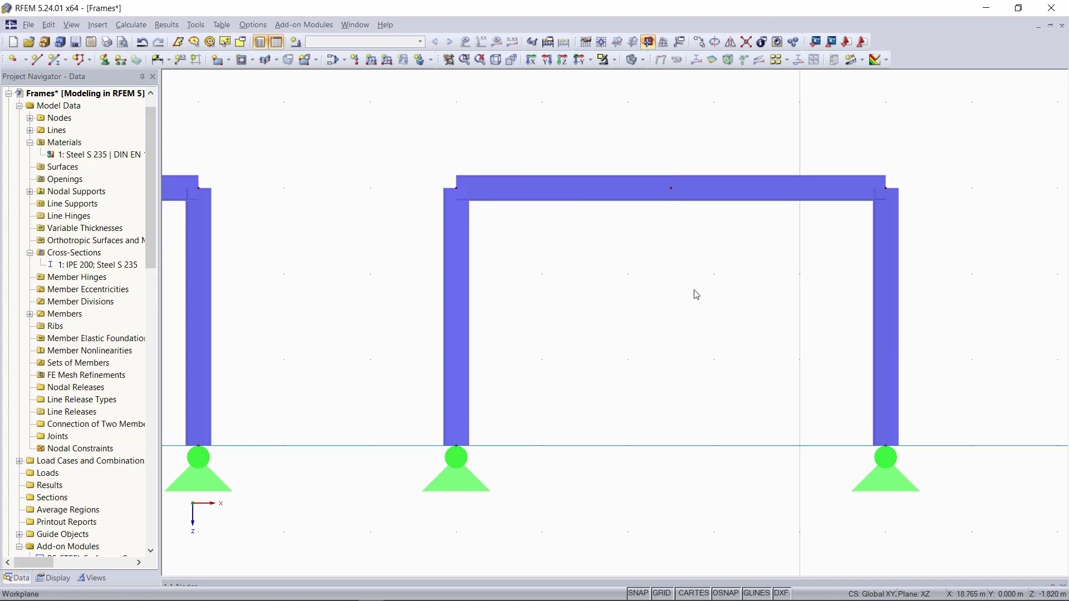
Raise the third frame's mid-beam node by changing its Z coordinate, forming a pitched roof with a central ridge.
{"action": "double_click", "coordinate": [670, 188]}
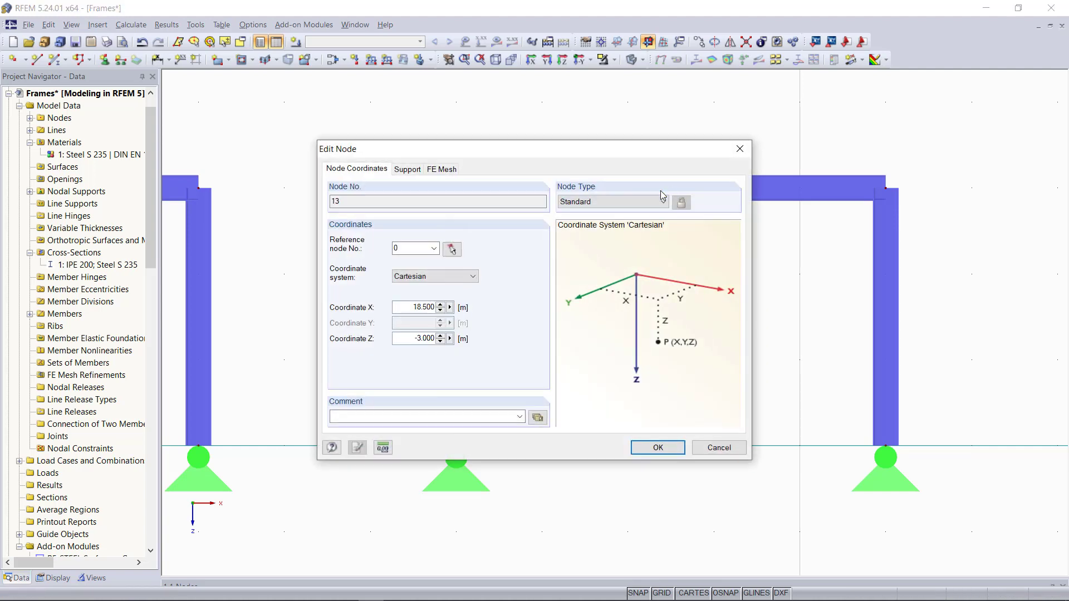
{"action": "left_click_drag", "start_coordinate": [414, 344], "coordinate": [584, 341]}
{"action": "key", "text": "BackSpace"}
{"action": "left_click", "coordinate": [654, 447]}
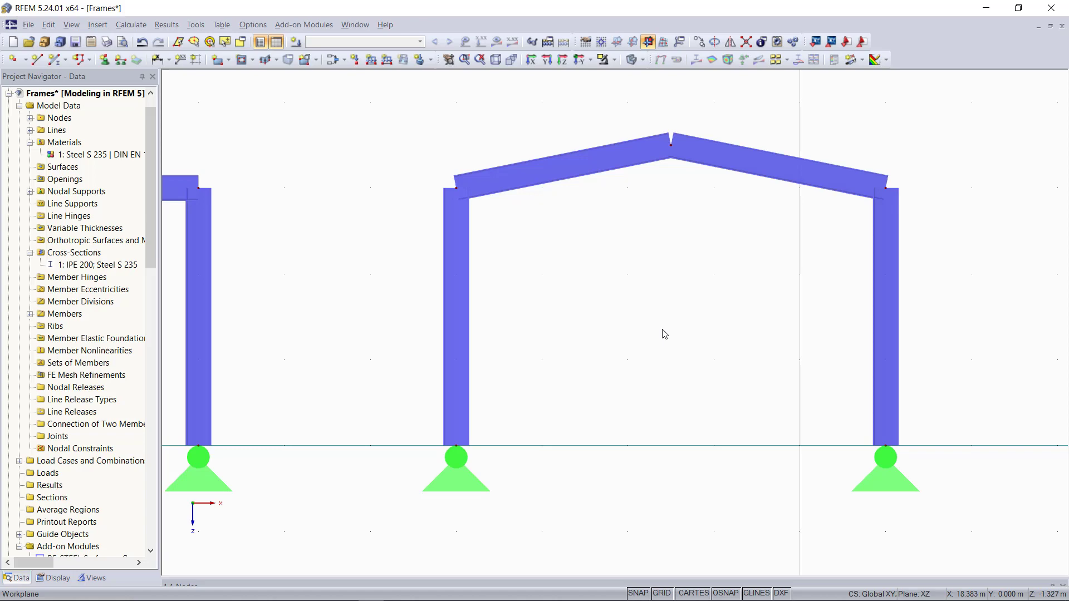
Create a member hinge releasing φy in local member axes and assign it to the ridge end of the third frame's left rafter.
{"action": "right_click", "coordinate": [587, 163]}
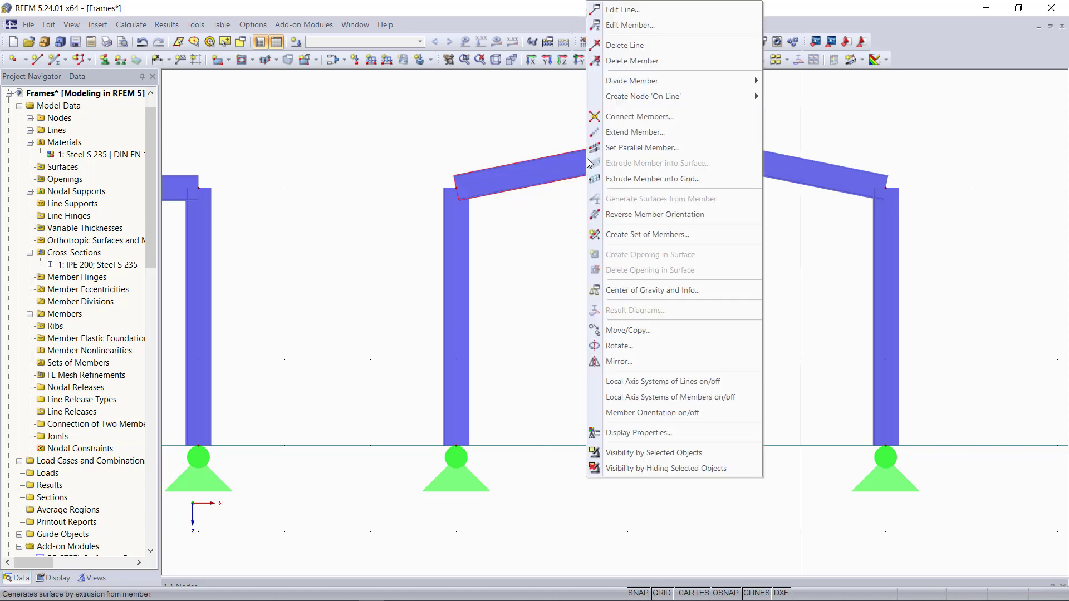
{"action": "left_click", "coordinate": [647, 28]}
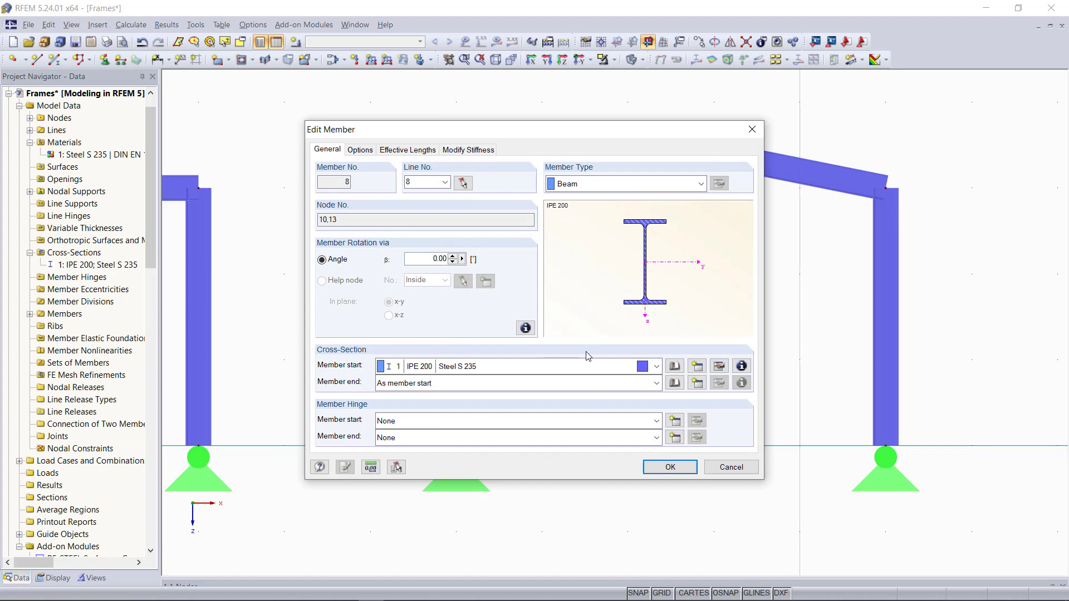
{"action": "left_click", "coordinate": [534, 421]}
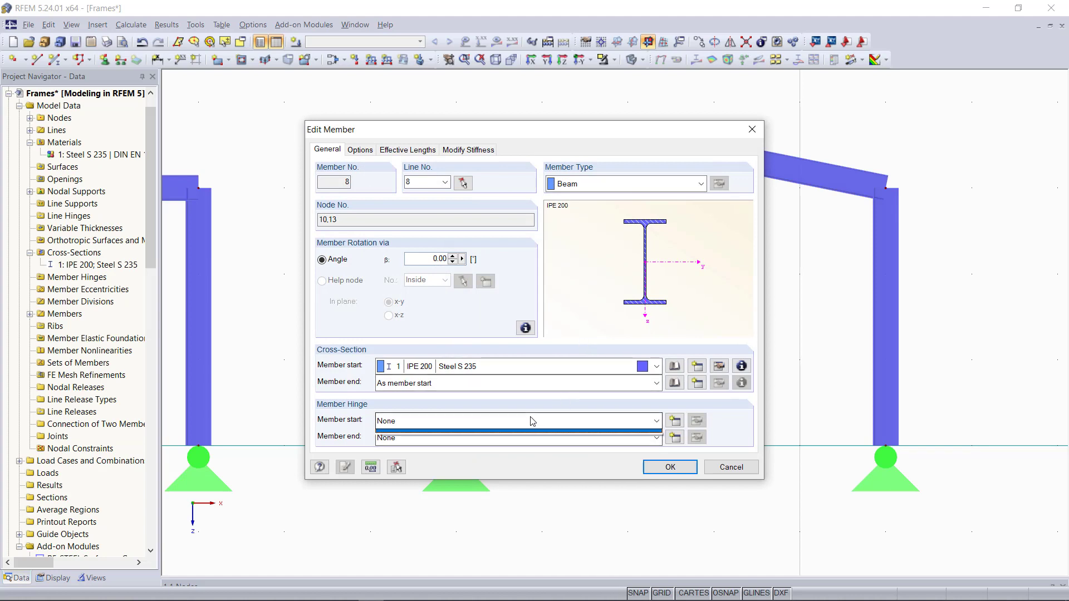
{"action": "left_click", "coordinate": [523, 437]}
{"action": "left_click", "coordinate": [490, 437]}
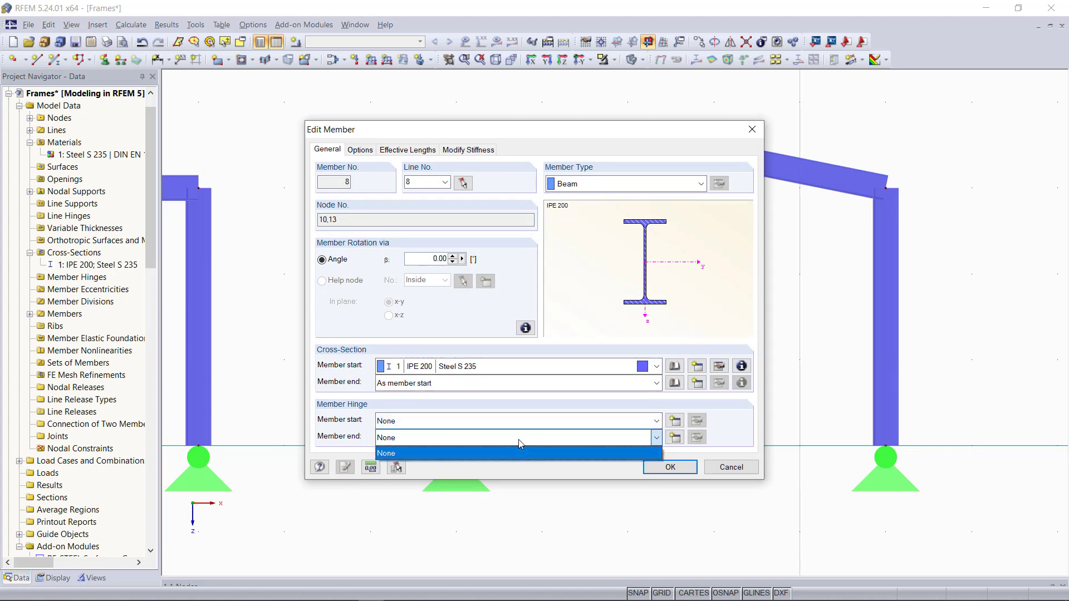
{"action": "left_click", "coordinate": [490, 449]}
{"action": "left_click", "coordinate": [675, 438]}
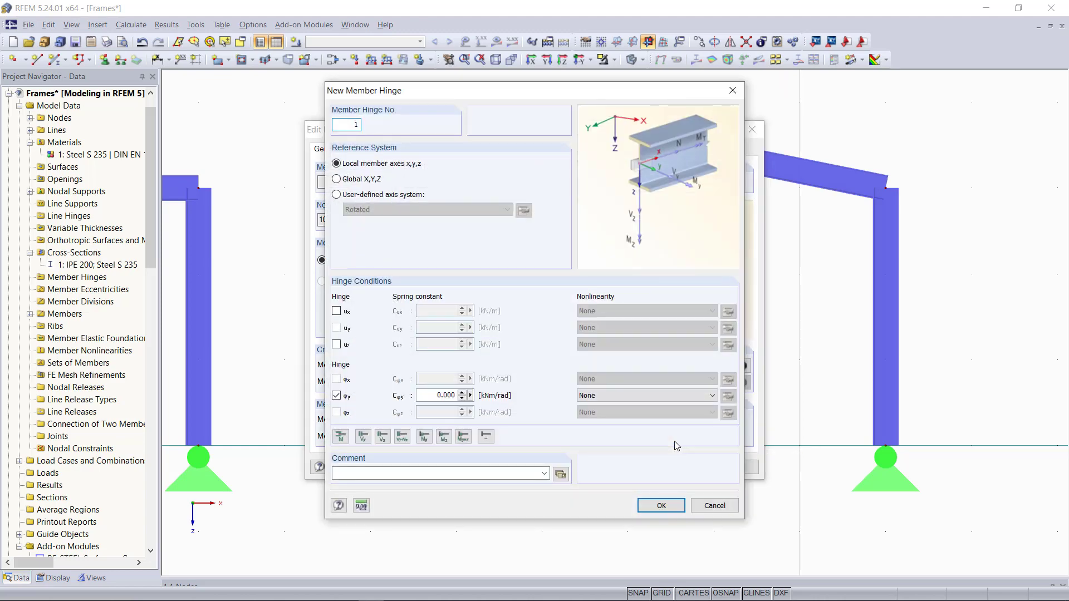
{"action": "left_click", "coordinate": [659, 509]}
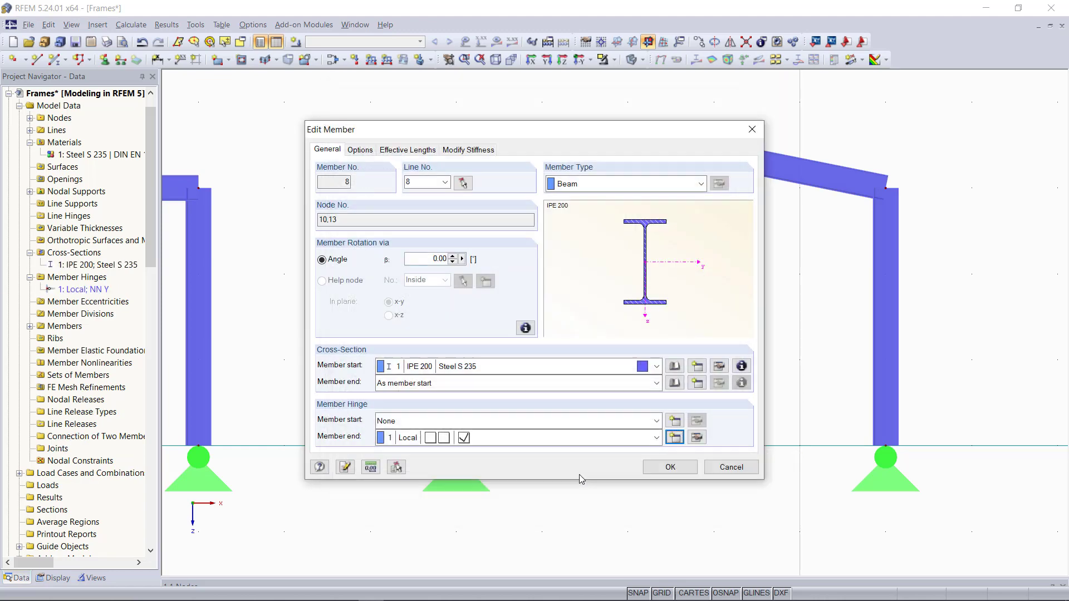
{"action": "left_click", "coordinate": [670, 468]}
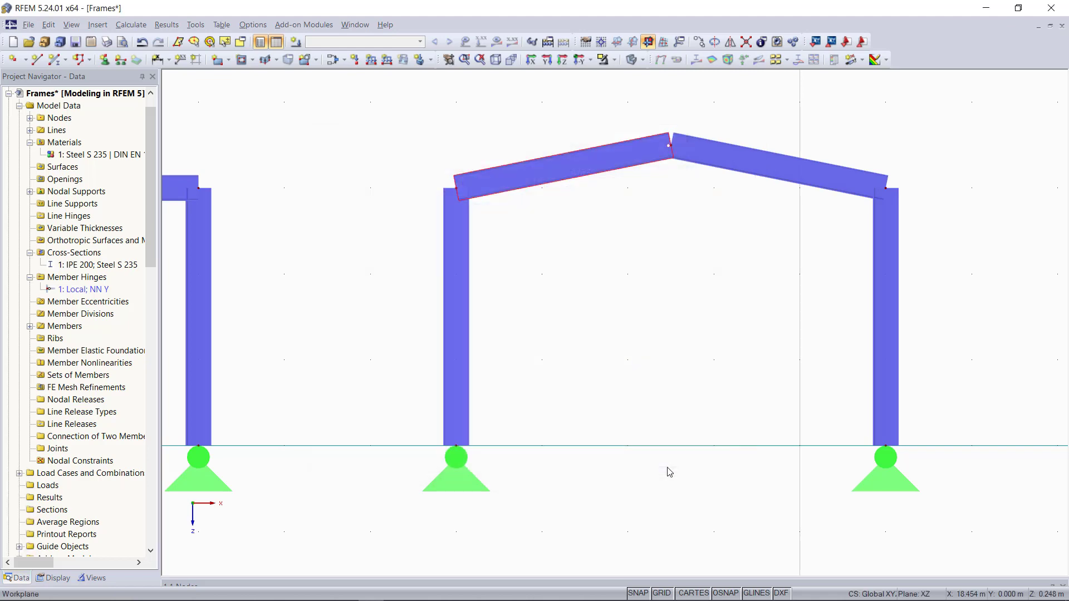
Open the load case definitions and give LC1 the description Self-weight.
{"action": "middle_click", "coordinate": [683, 377]}
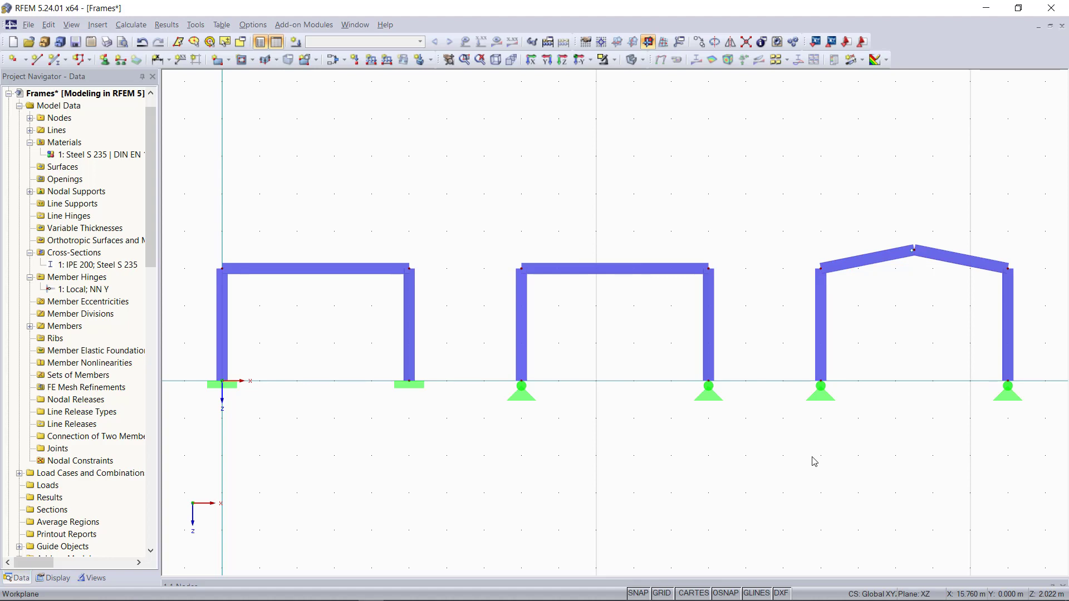
{"action": "left_click", "coordinate": [298, 44]}
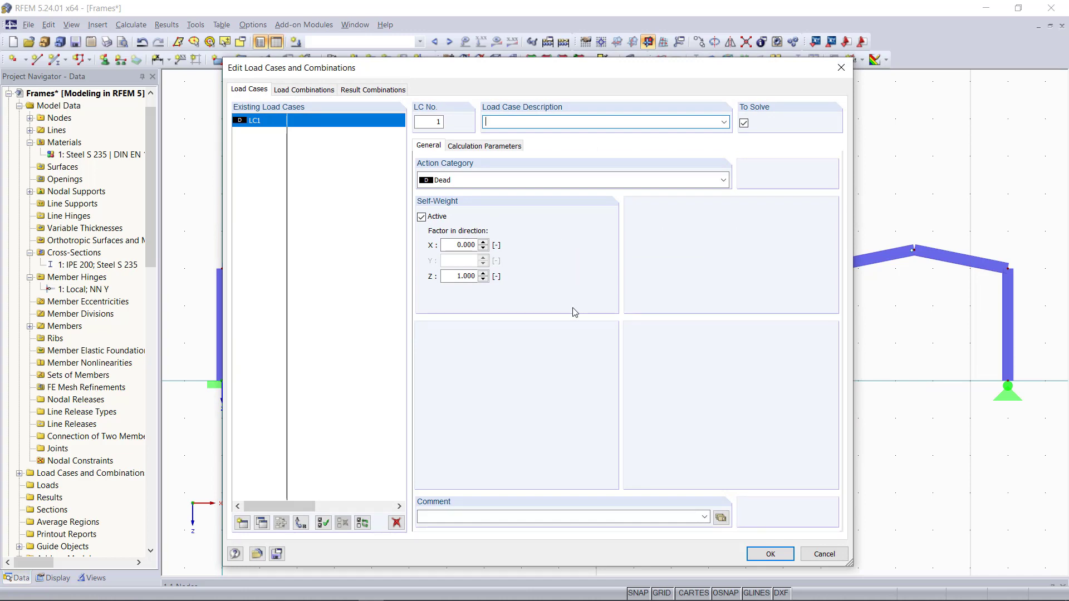
{"action": "left_click", "coordinate": [724, 122]}
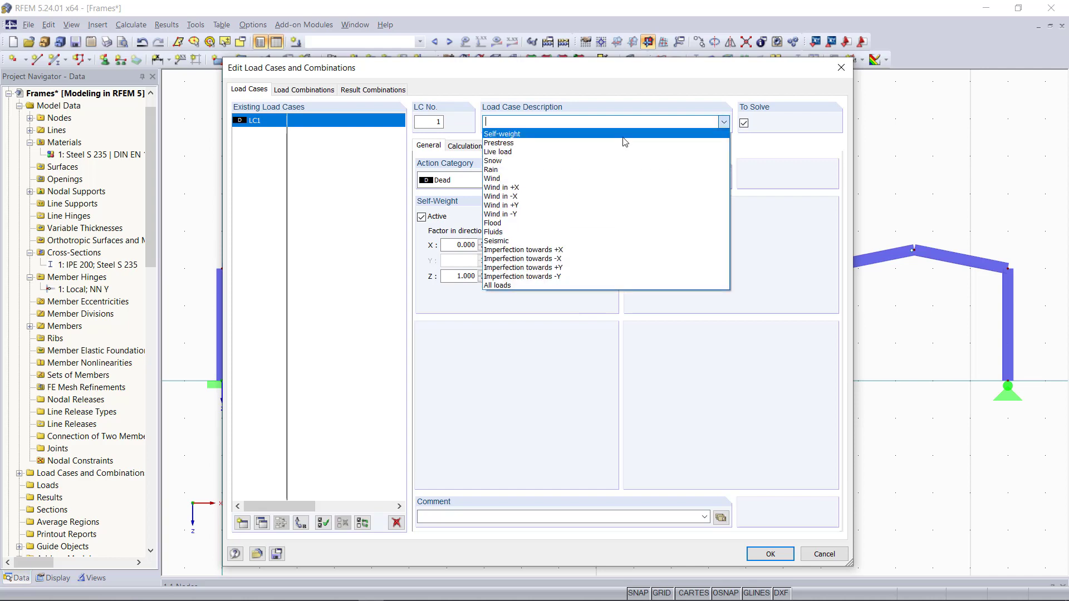
{"action": "left_click", "coordinate": [594, 136]}
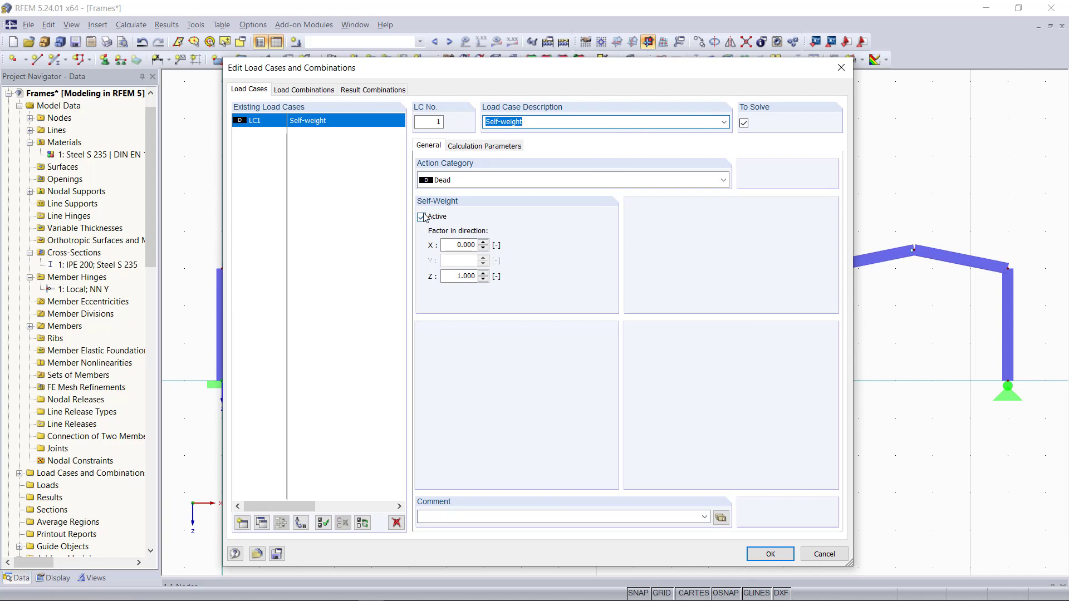
Add a second load case, LC2, with the description Wind and accept the load case definitions.
{"action": "left_click", "coordinate": [242, 524]}
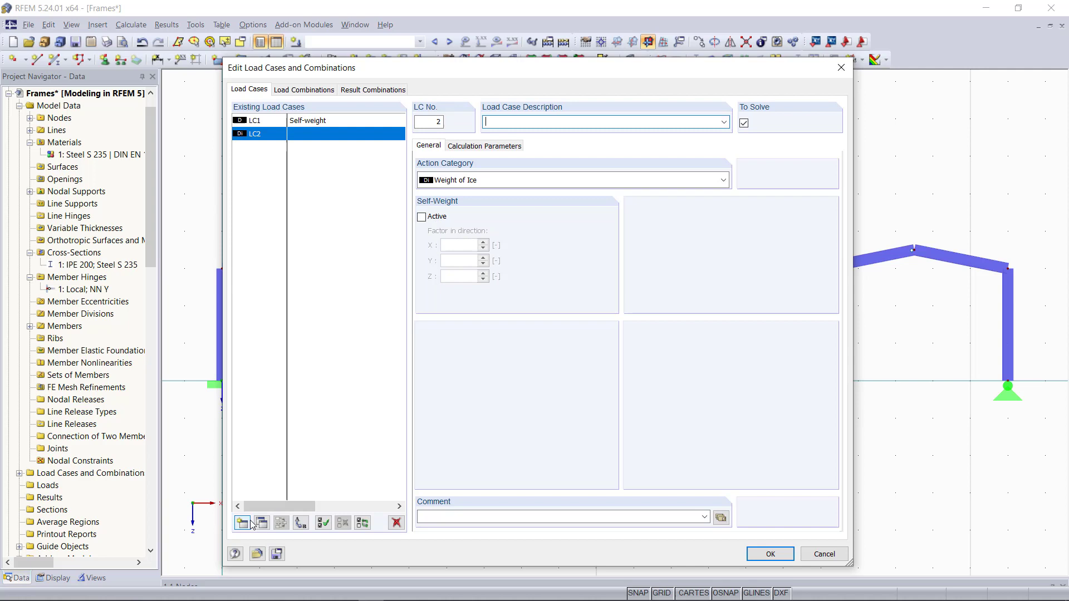
{"action": "left_click", "coordinate": [727, 123]}
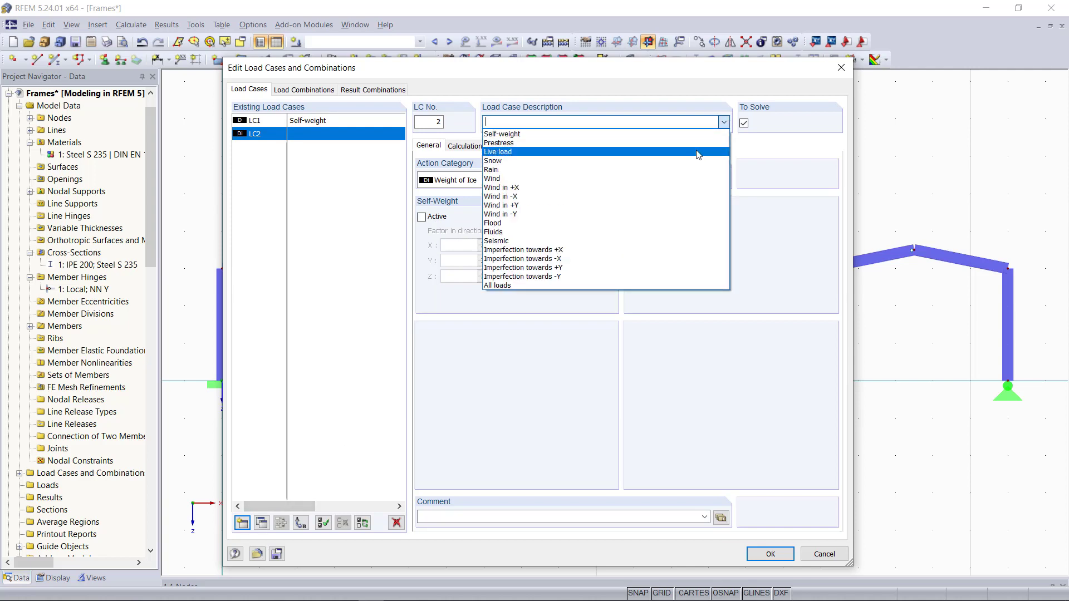
{"action": "left_click", "coordinate": [695, 178]}
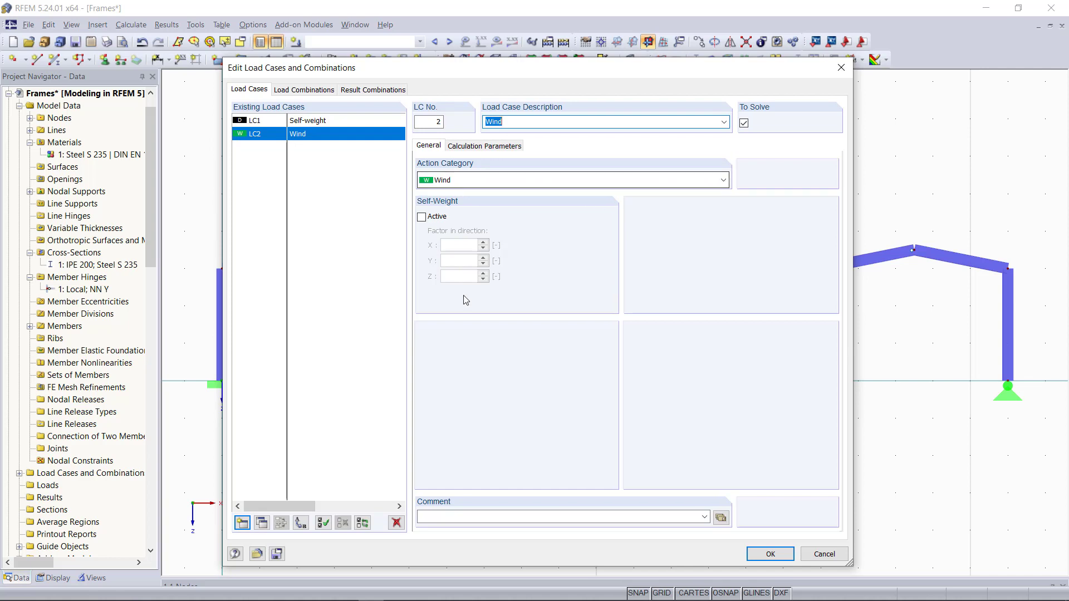
{"action": "left_click", "coordinate": [770, 554]}
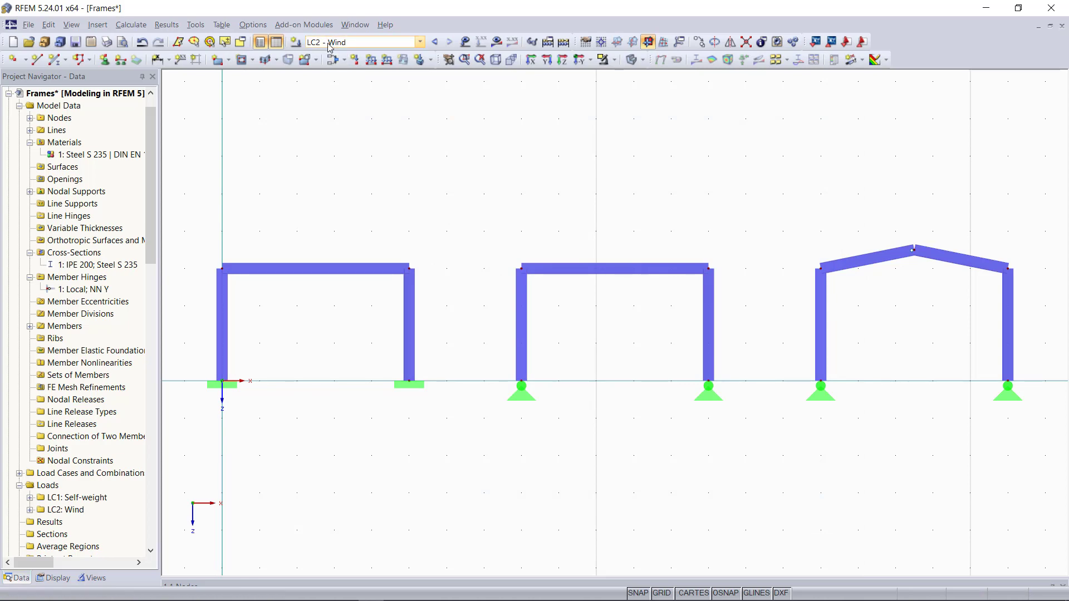
Apply a uniform member force of 1 kN/m in the global XL direction to the left column of each of the three frames.
{"action": "left_click", "coordinate": [371, 60]}
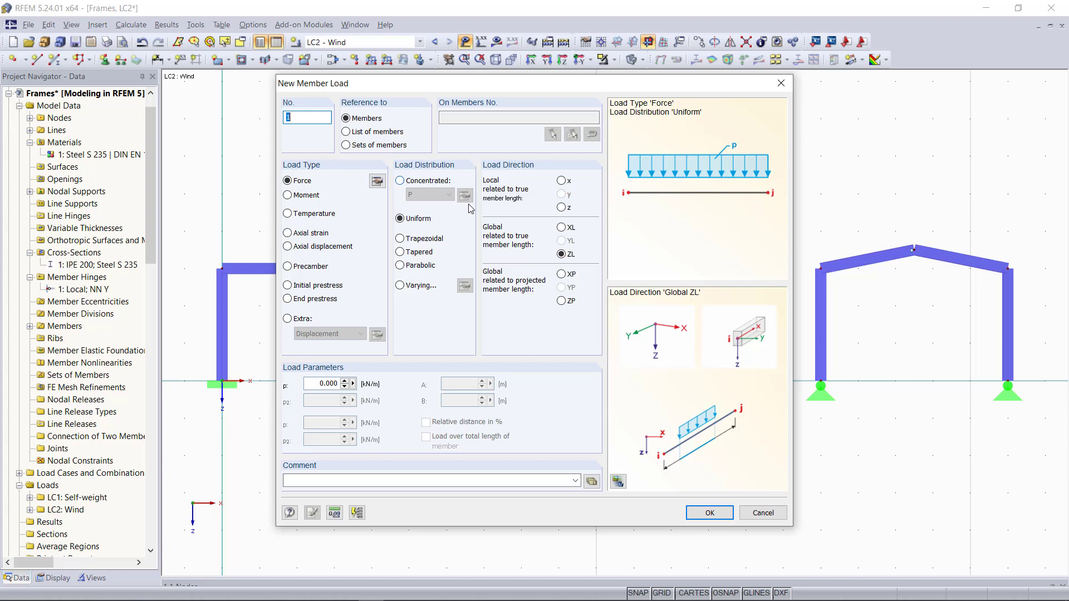
{"action": "left_click", "coordinate": [563, 227]}
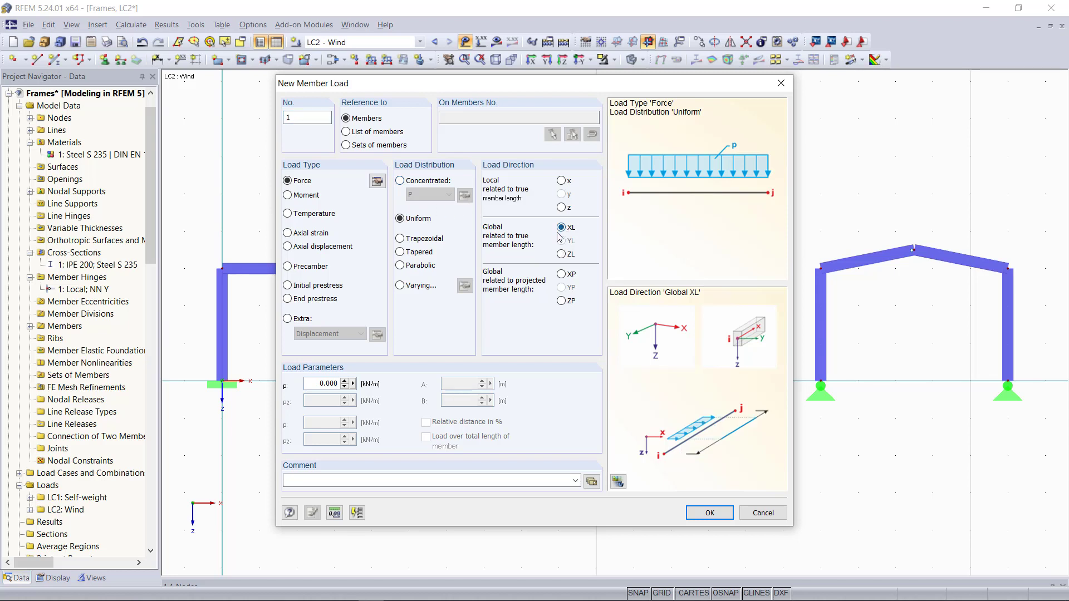
{"action": "double_click", "coordinate": [321, 385]}
{"action": "type", "text": "1"}
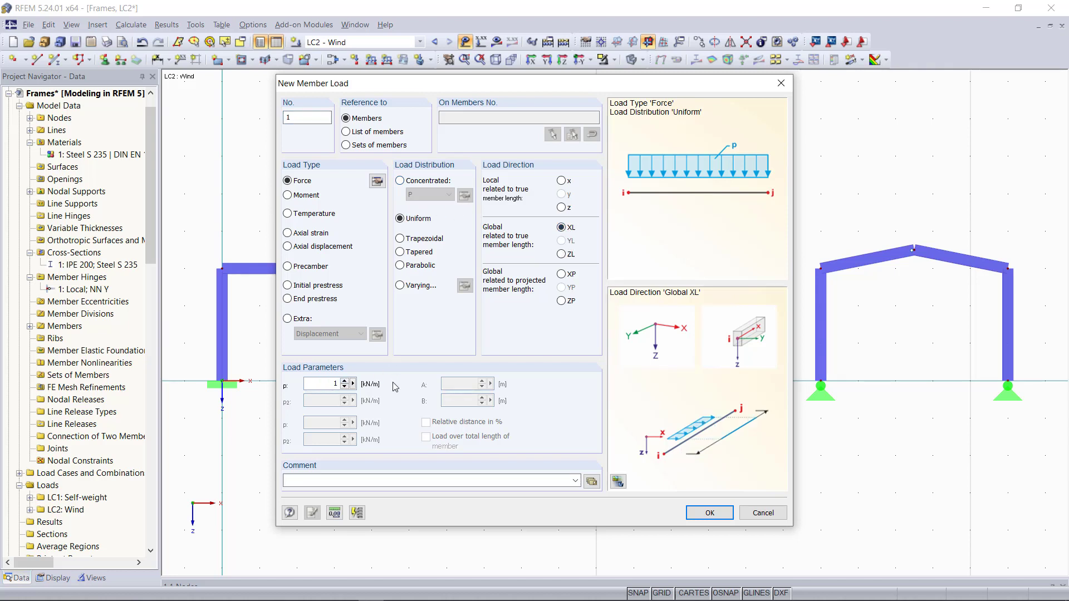
{"action": "left_click", "coordinate": [710, 513]}
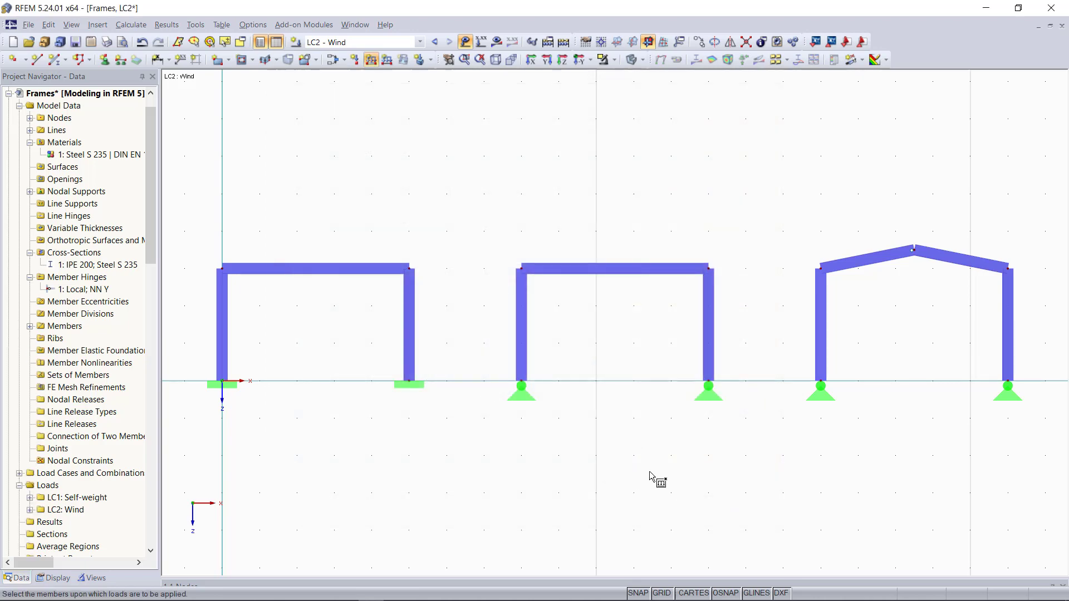
{"action": "left_click", "coordinate": [220, 345]}
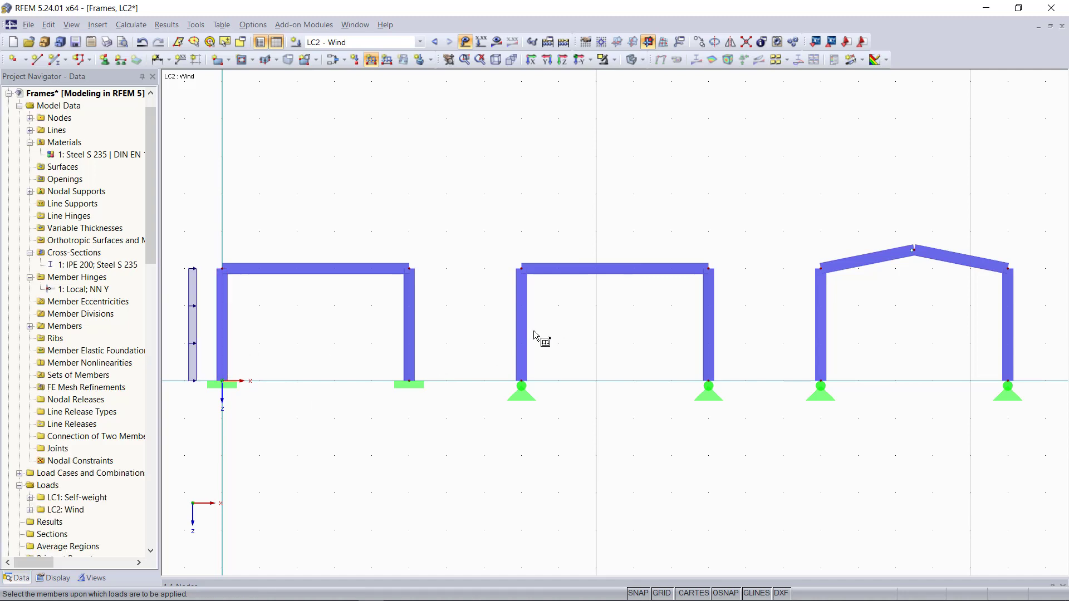
{"action": "left_click", "coordinate": [521, 341]}
{"action": "left_click", "coordinate": [821, 339]}
{"action": "key", "text": "Escape"}
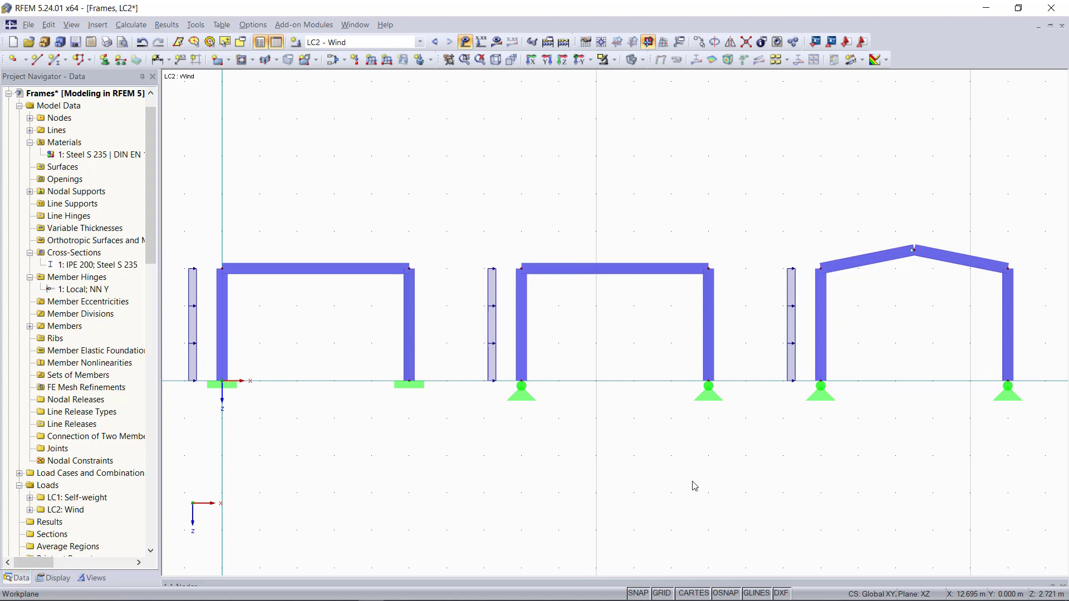
Create load combination CO1 from the Self-weight and Wind load cases with factors 1.35 and 1.50.
{"action": "left_click", "coordinate": [332, 60]}
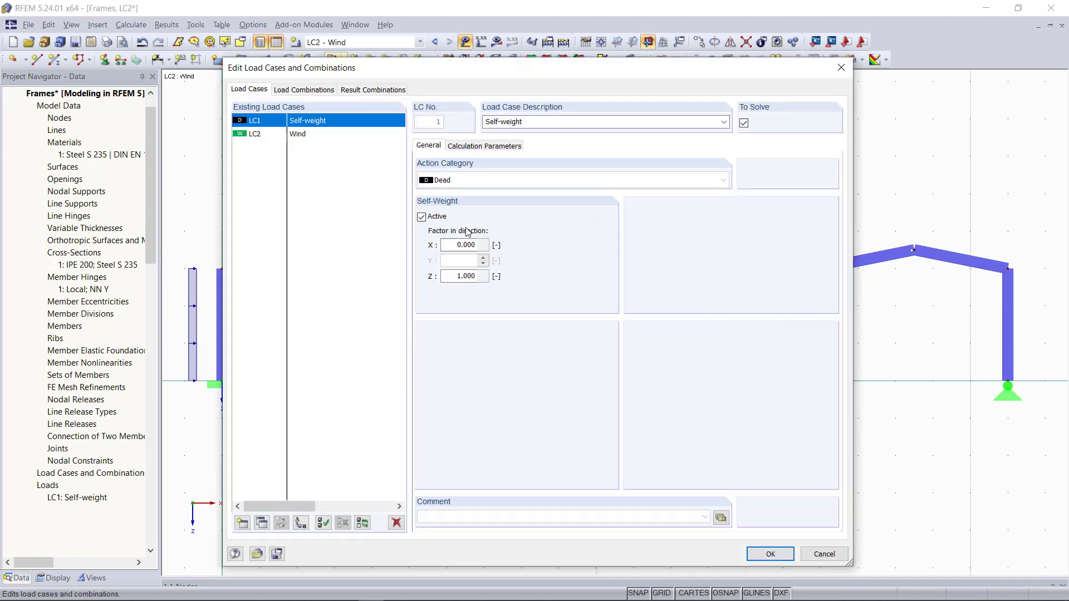
{"action": "left_click", "coordinate": [325, 94]}
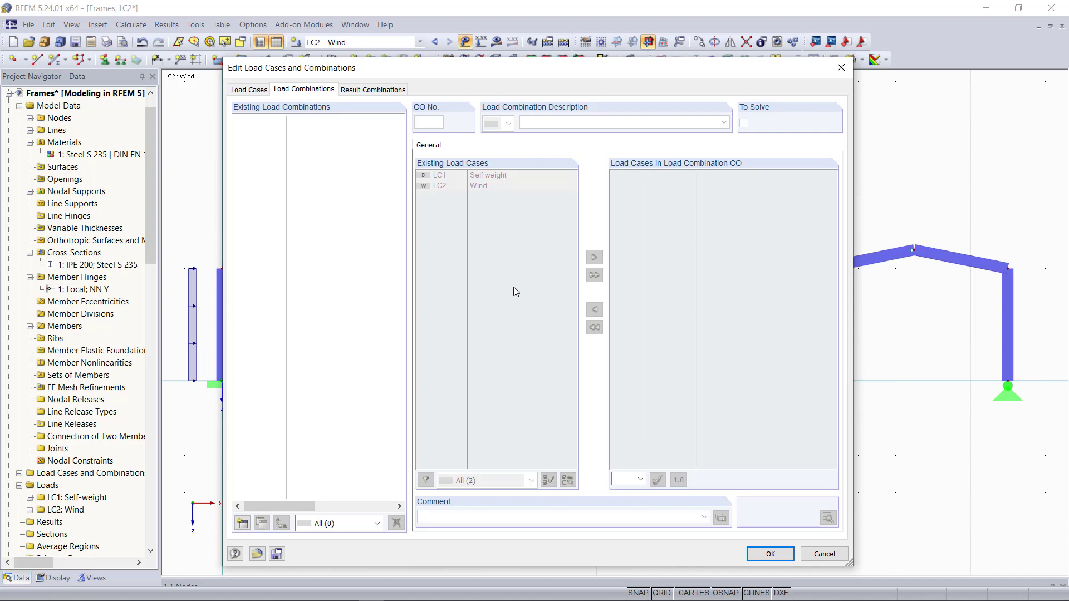
{"action": "left_click", "coordinate": [243, 523]}
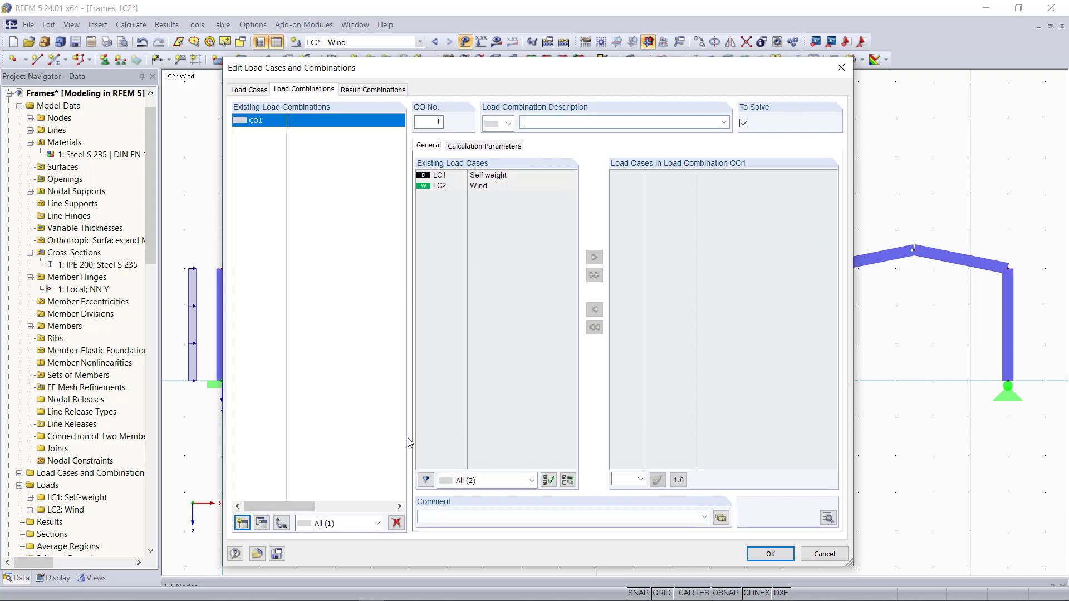
{"action": "left_click", "coordinate": [475, 176]}
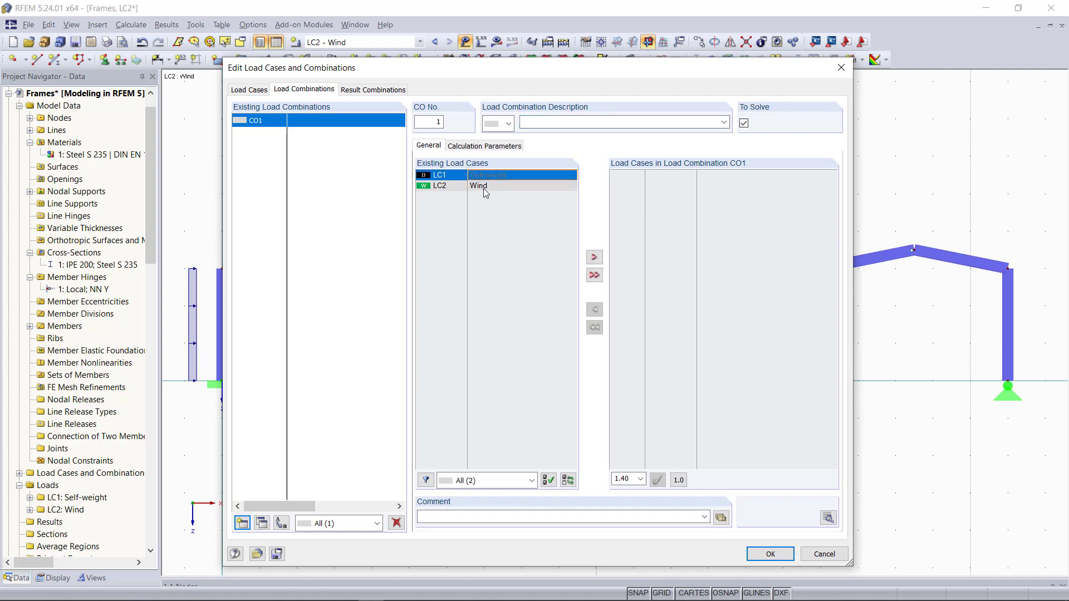
{"action": "left_click", "coordinate": [485, 187], "text": "shift"}
{"action": "left_click", "coordinate": [595, 275]}
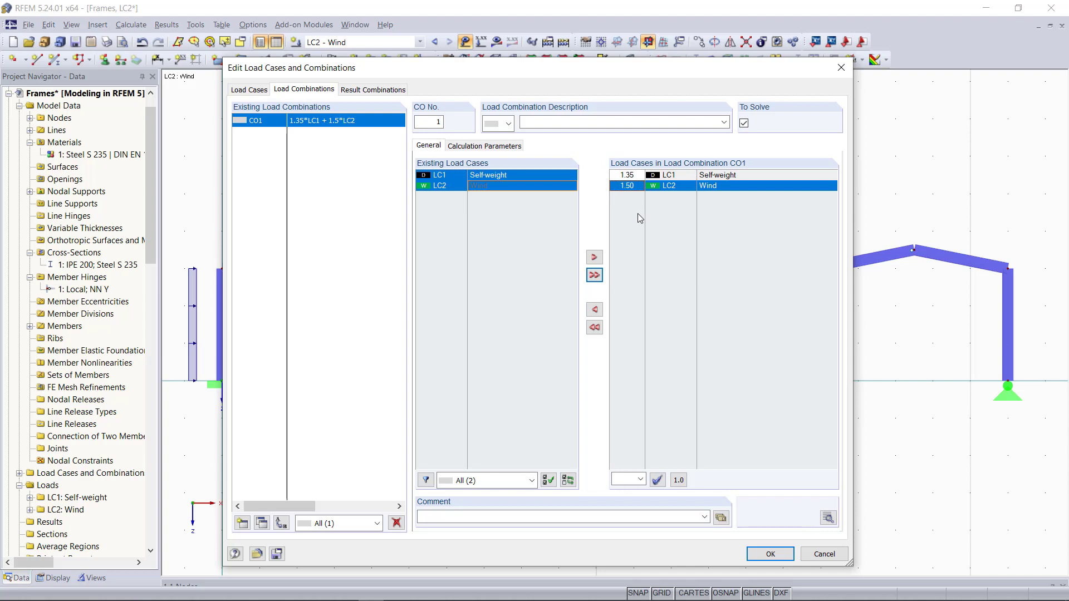
{"action": "key", "text": "Up"}
{"action": "key", "text": "Down"}
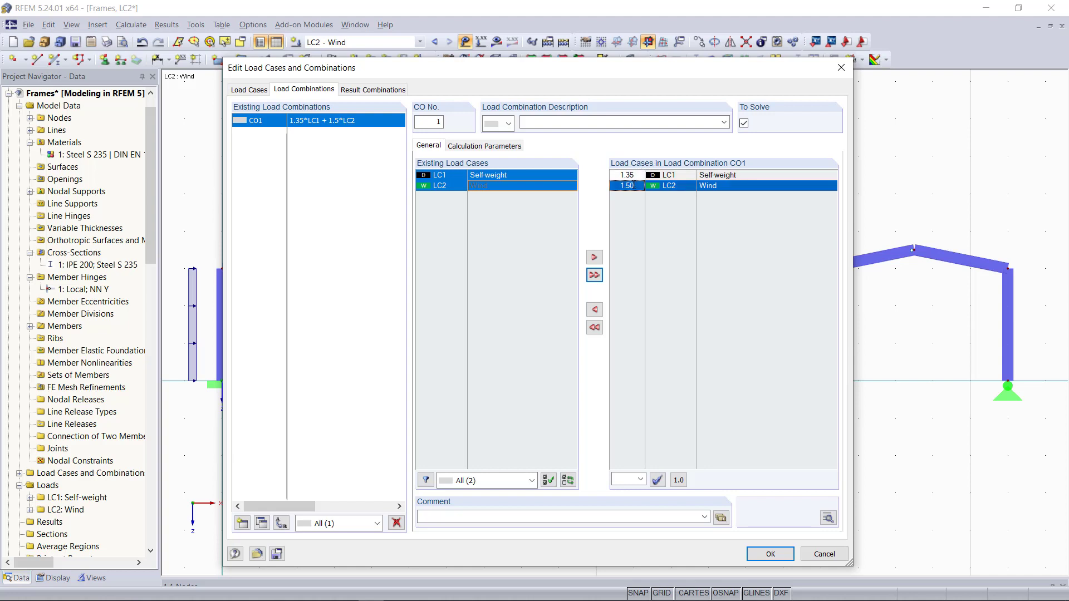
{"action": "left_click", "coordinate": [768, 554]}
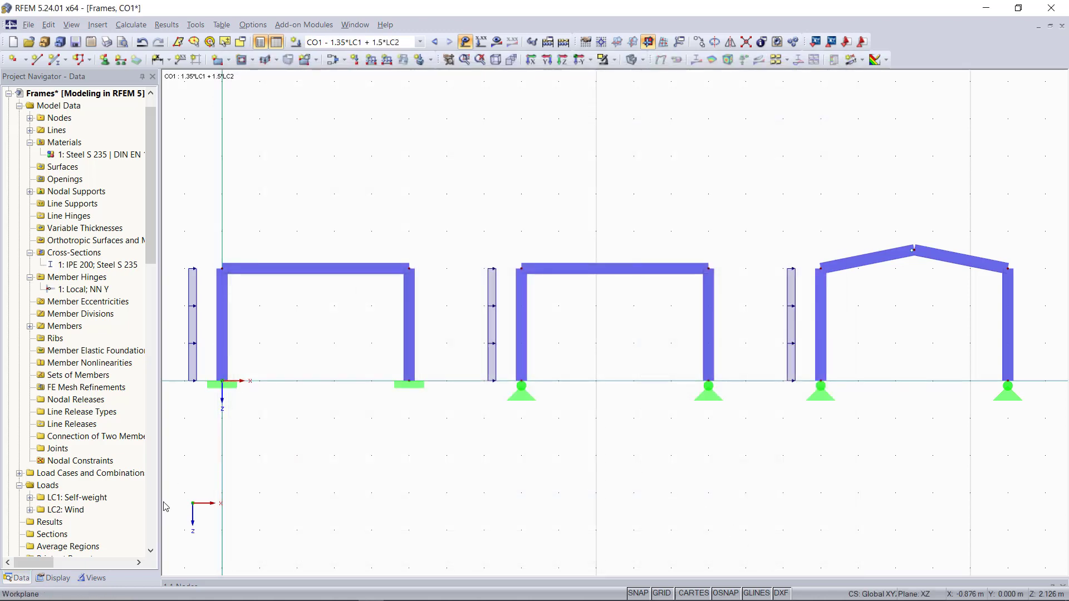
Turn on the self-weight load display, and show the load values briefly before hiding them again.
{"action": "left_click", "coordinate": [57, 579]}
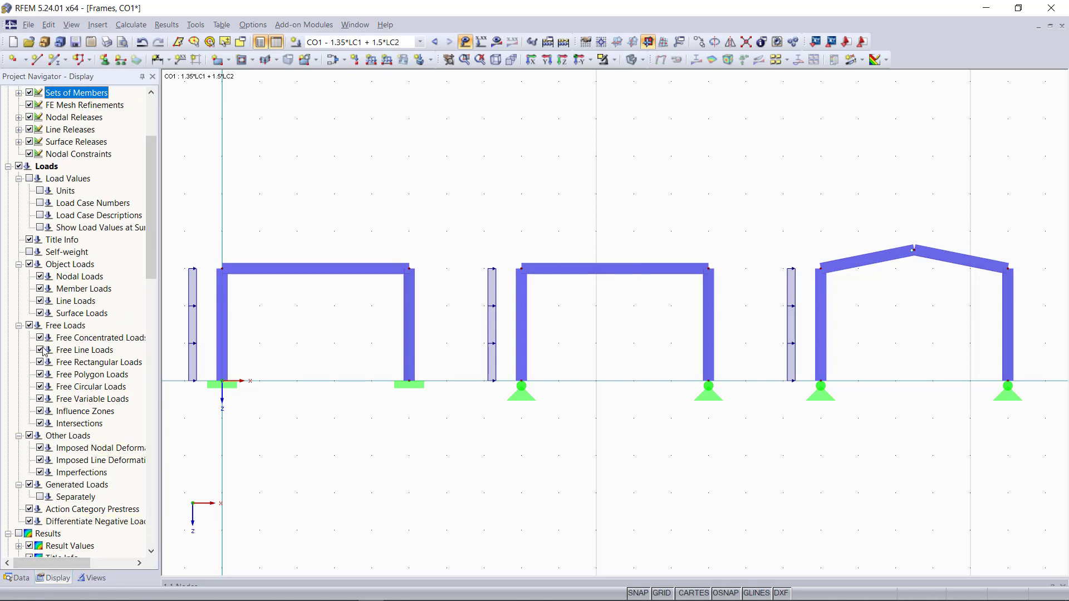
{"action": "left_click", "coordinate": [30, 253]}
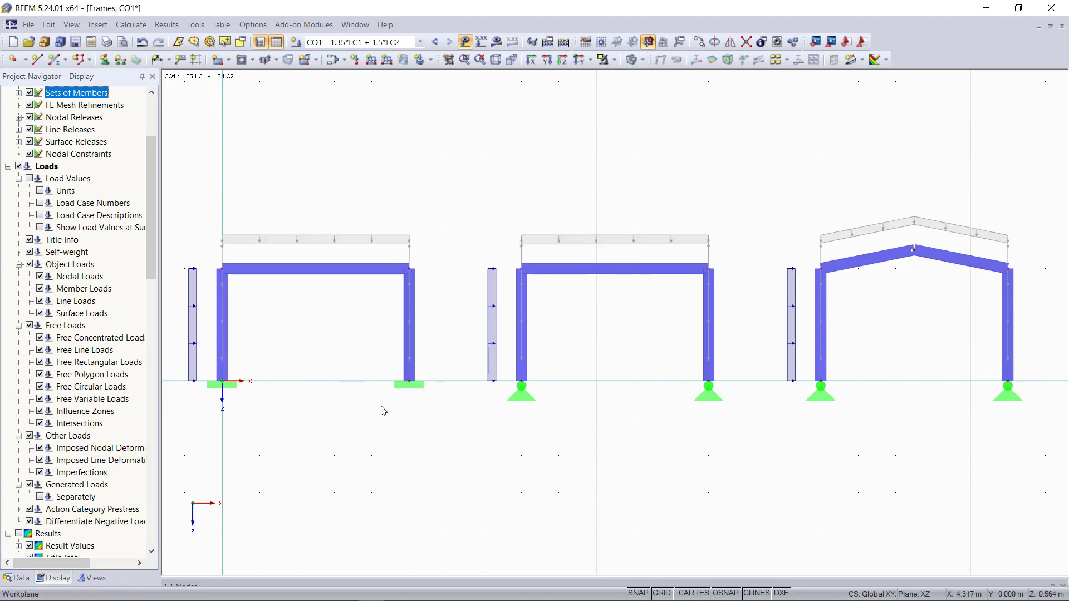
{"action": "left_click", "coordinate": [482, 42]}
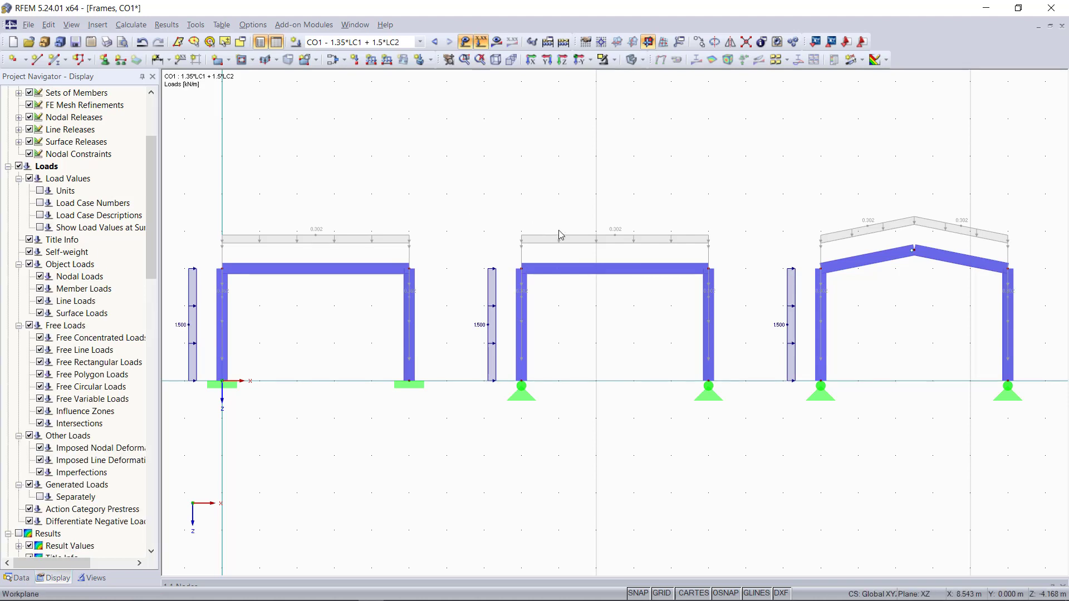
{"action": "scroll", "coordinate": [453, 303], "scroll_direction": "up", "scroll_amount": 1}
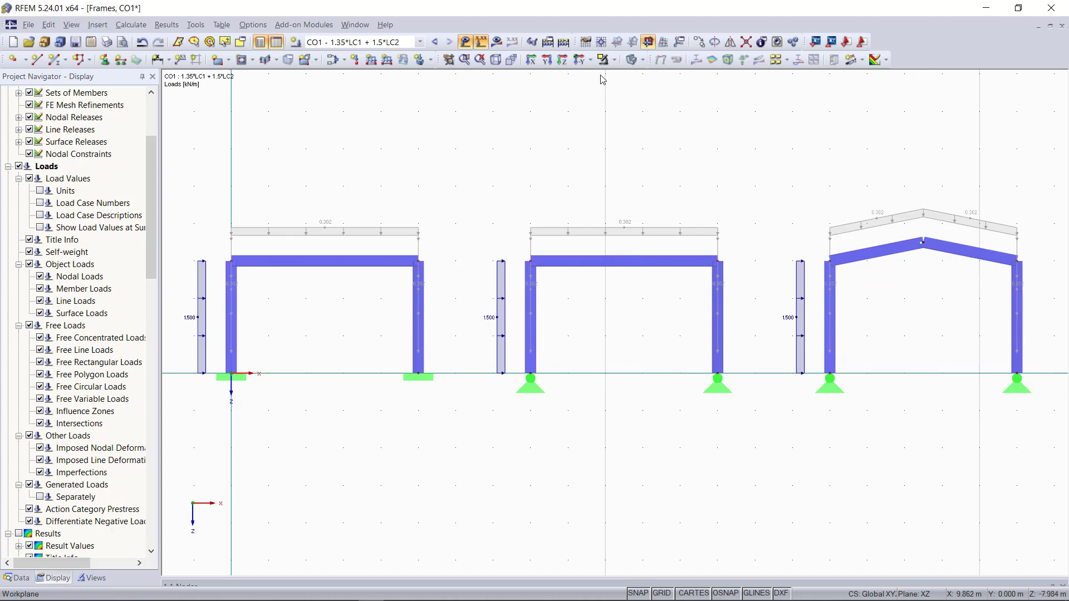
{"action": "left_click", "coordinate": [481, 42]}
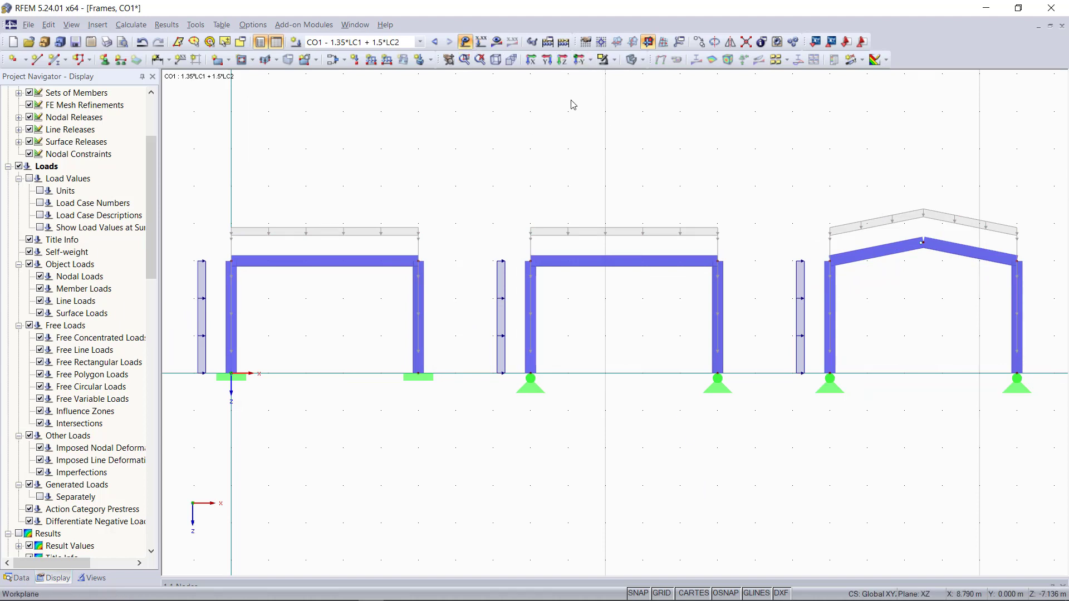
Calculate the frames and switch the model display to wireframe.
{"action": "left_click", "coordinate": [563, 43]}
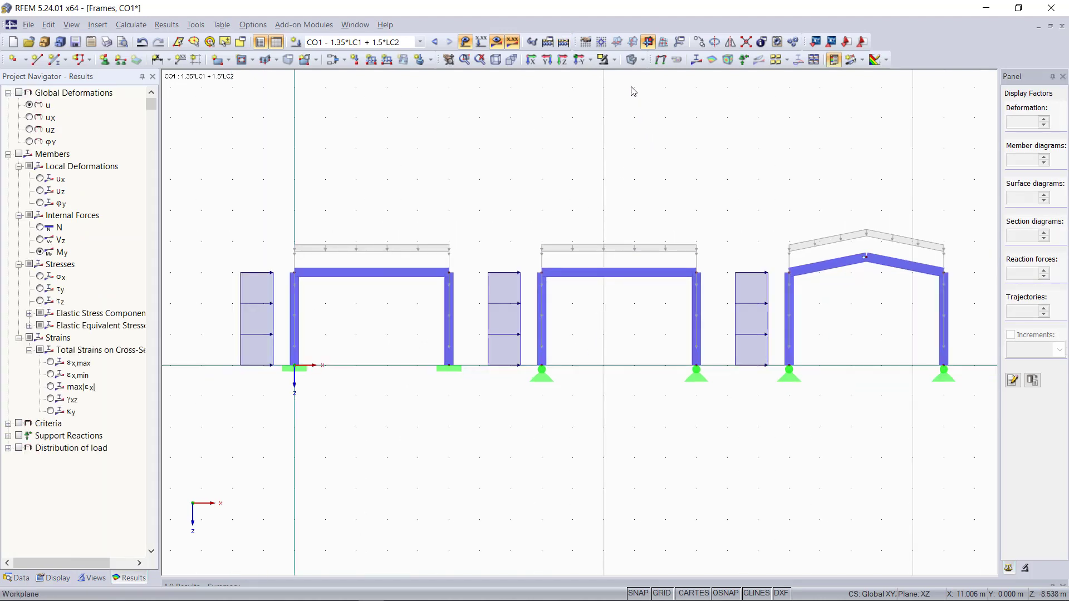
{"action": "left_click", "coordinate": [634, 63]}
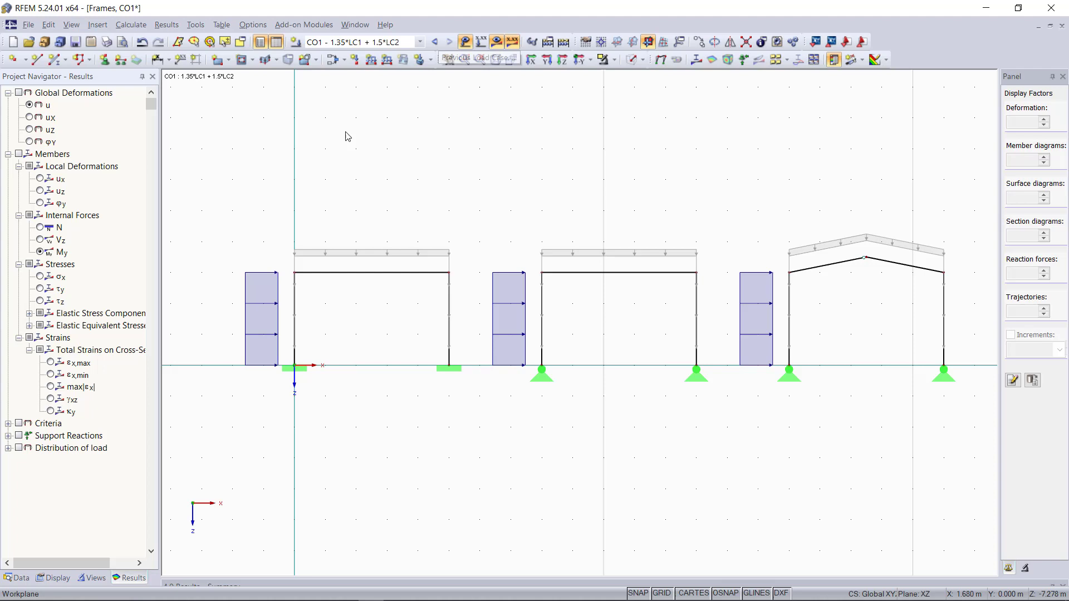
Show the global deformations u for CO1 with the loads hidden, and view the deformation animation.
{"action": "left_click", "coordinate": [19, 93]}
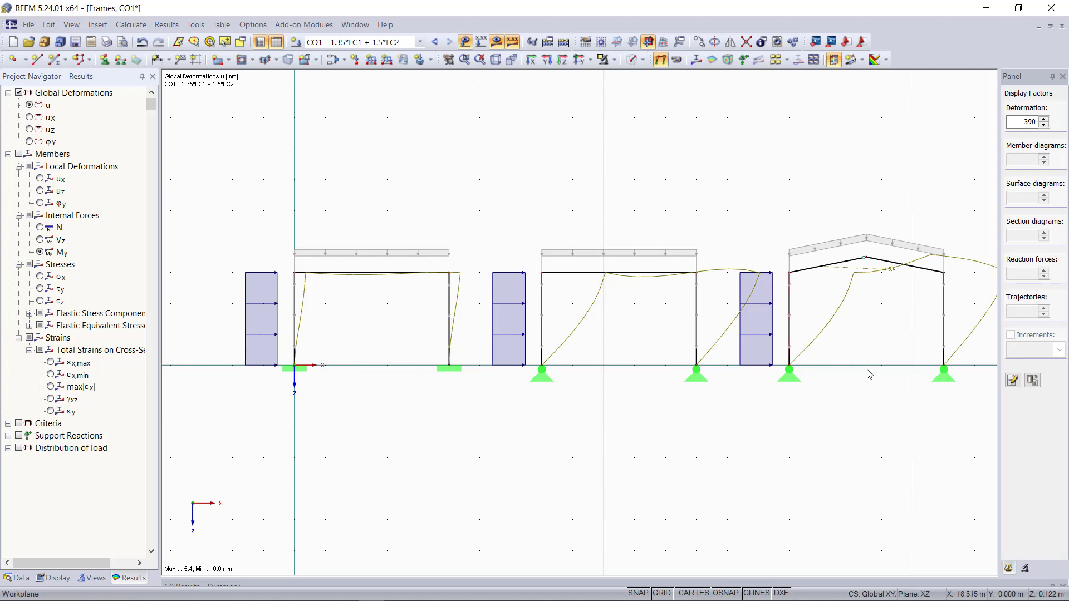
{"action": "left_click", "coordinate": [465, 42]}
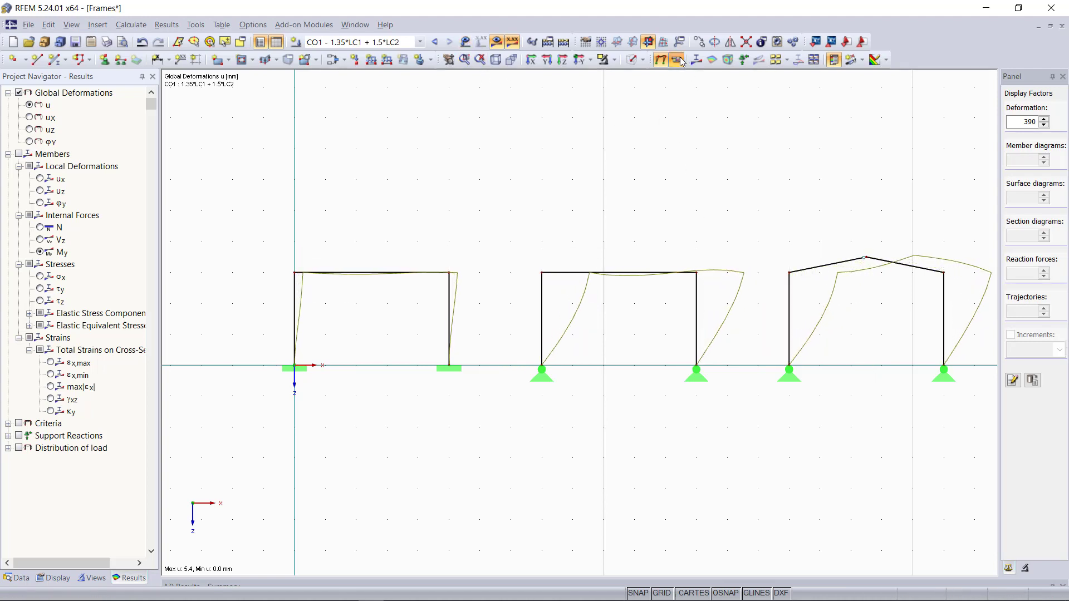
{"action": "left_click", "coordinate": [679, 60]}
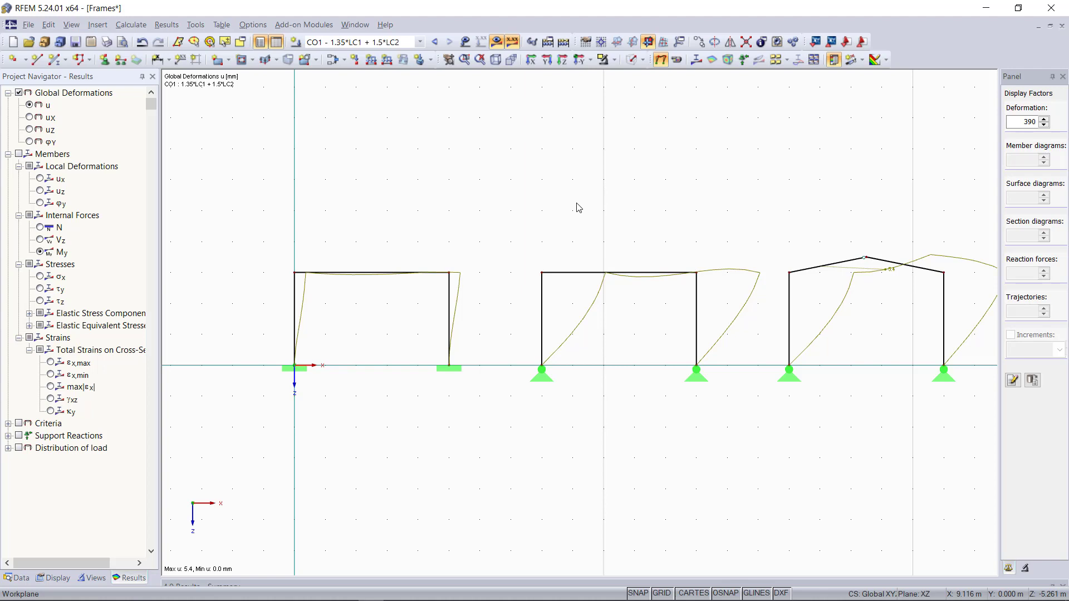
Display the bending moments My and compare them for CO1, Wind and Self-weight, returning to CO1.
{"action": "left_click", "coordinate": [46, 254]}
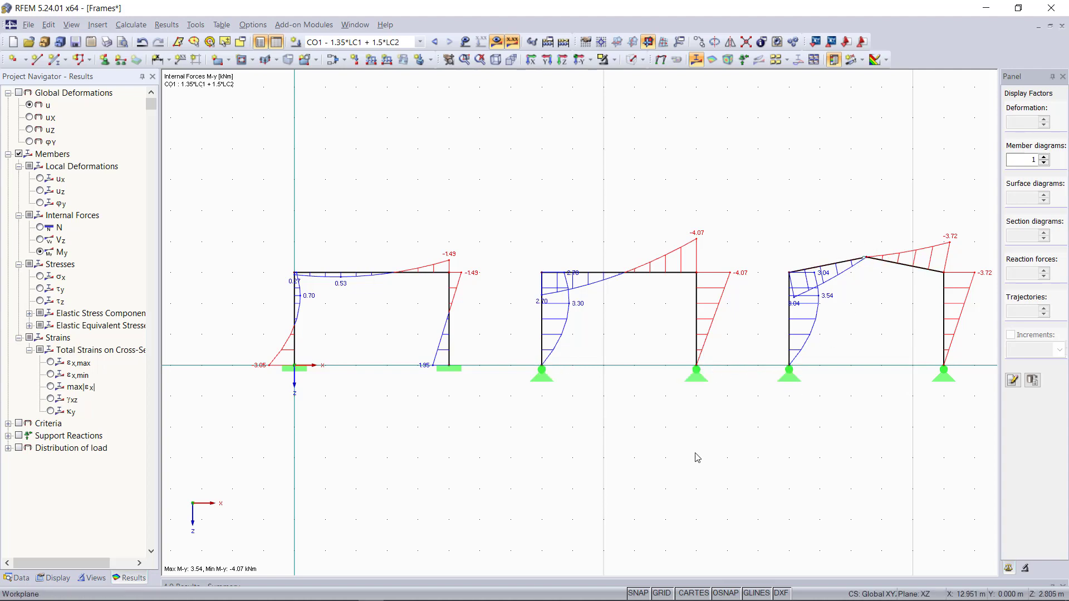
{"action": "left_click", "coordinate": [437, 43]}
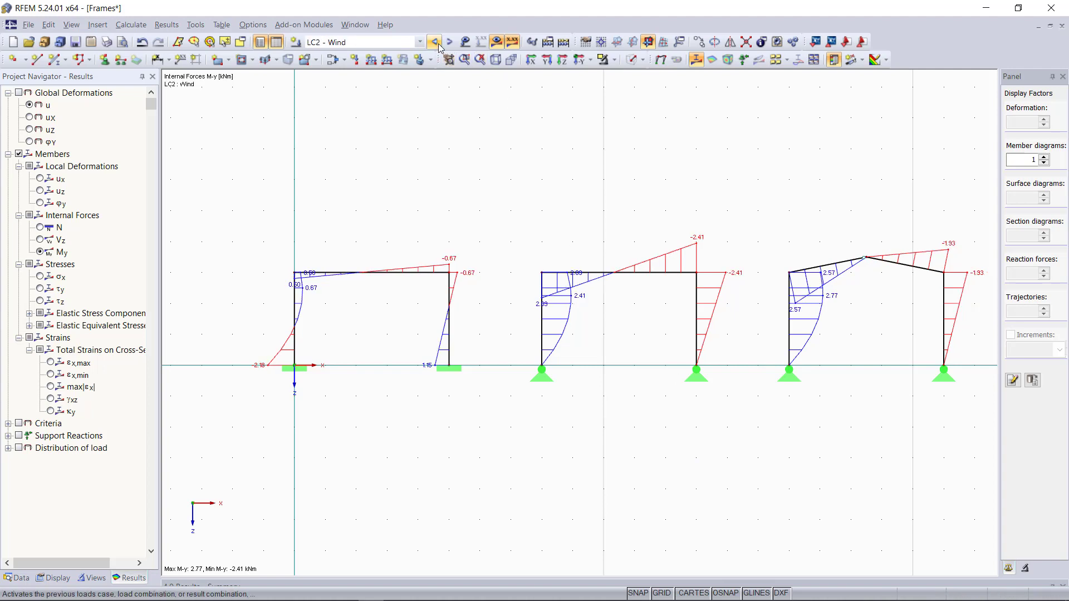
{"action": "left_click", "coordinate": [435, 42]}
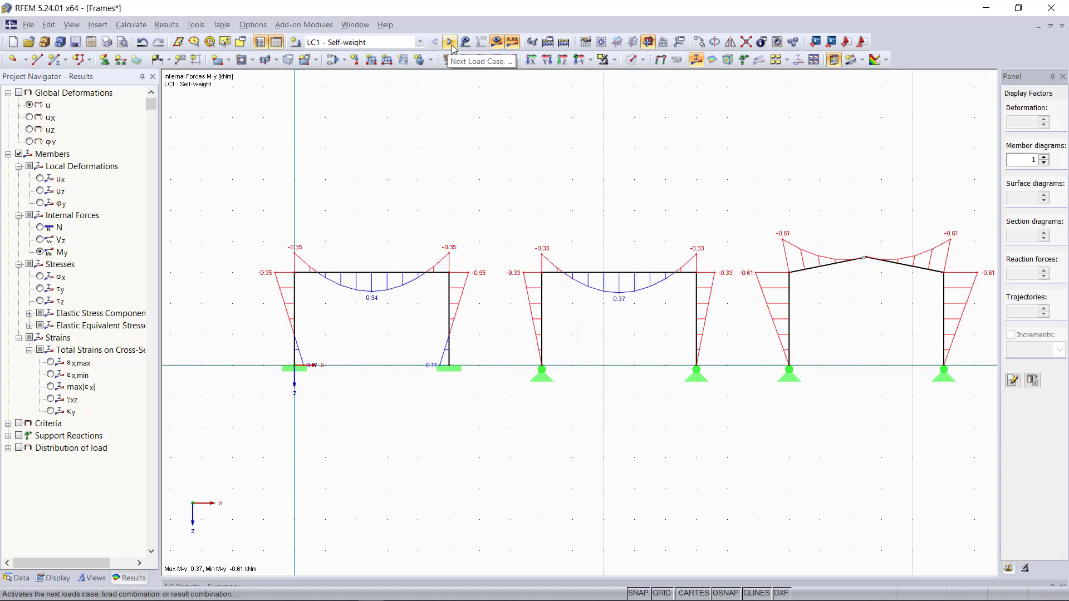
{"action": "left_click", "coordinate": [450, 43]}
{"action": "left_click", "coordinate": [450, 43]}
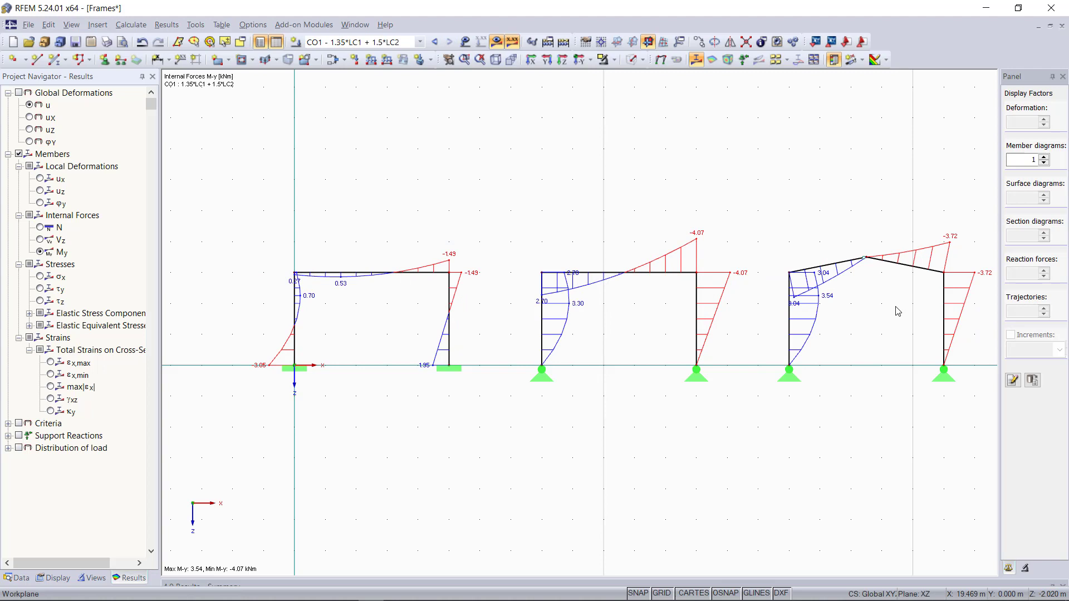